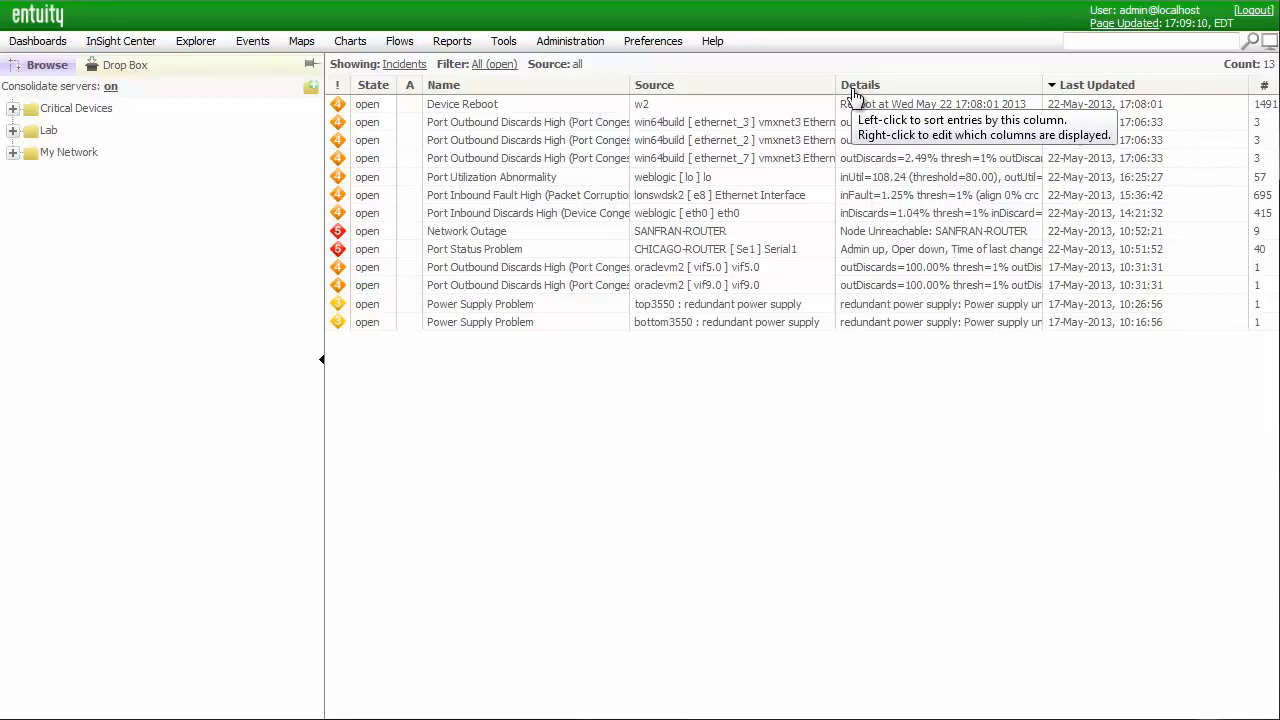
- Add a new Pre Storage processing rule named "Network Outage enrichment" with description "Add the device location as a new attribute"
{"action": "left_click", "coordinate": [578, 42]}
{"action": "mouse_move", "coordinate": [598, 162]}
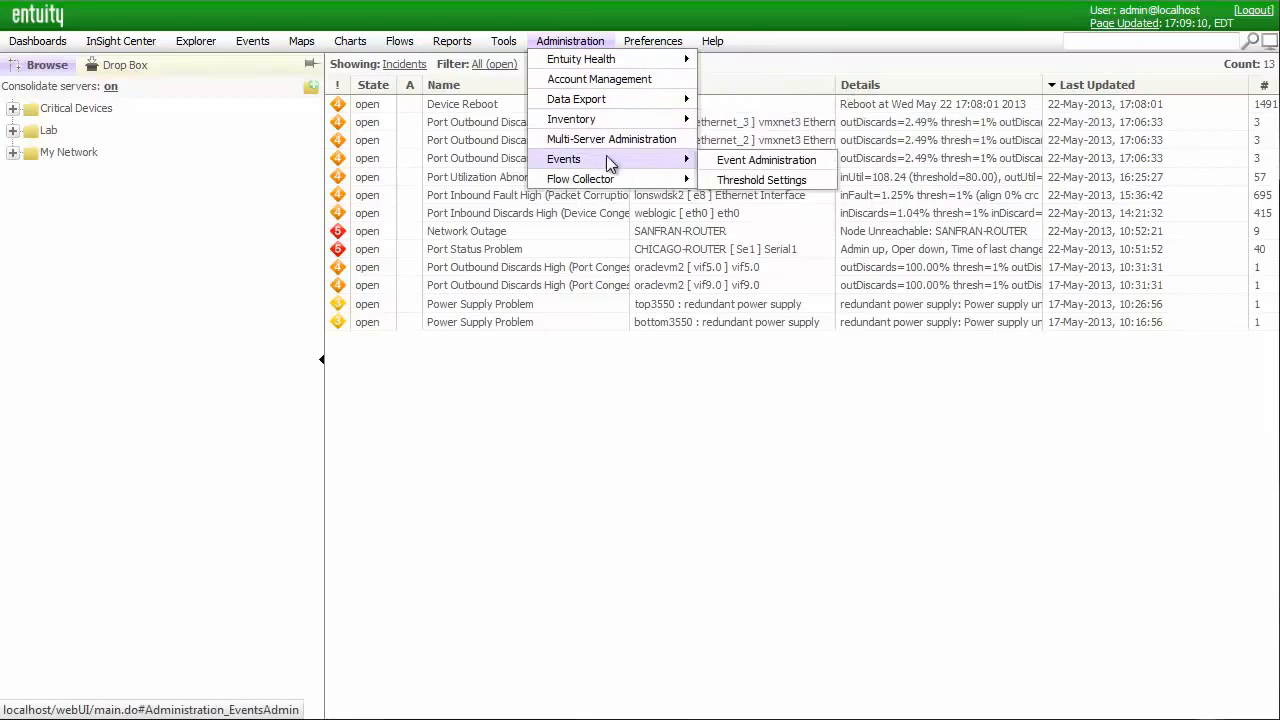
{"action": "left_click", "coordinate": [722, 163]}
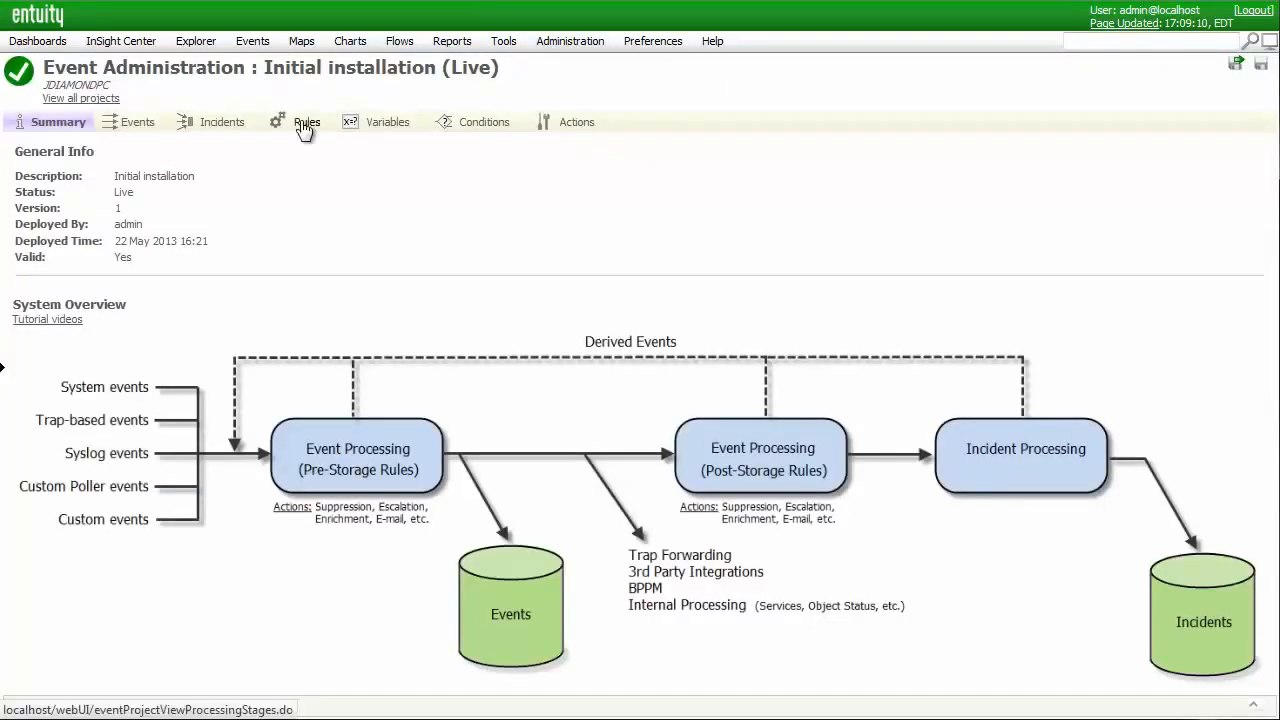
{"action": "left_click", "coordinate": [303, 126]}
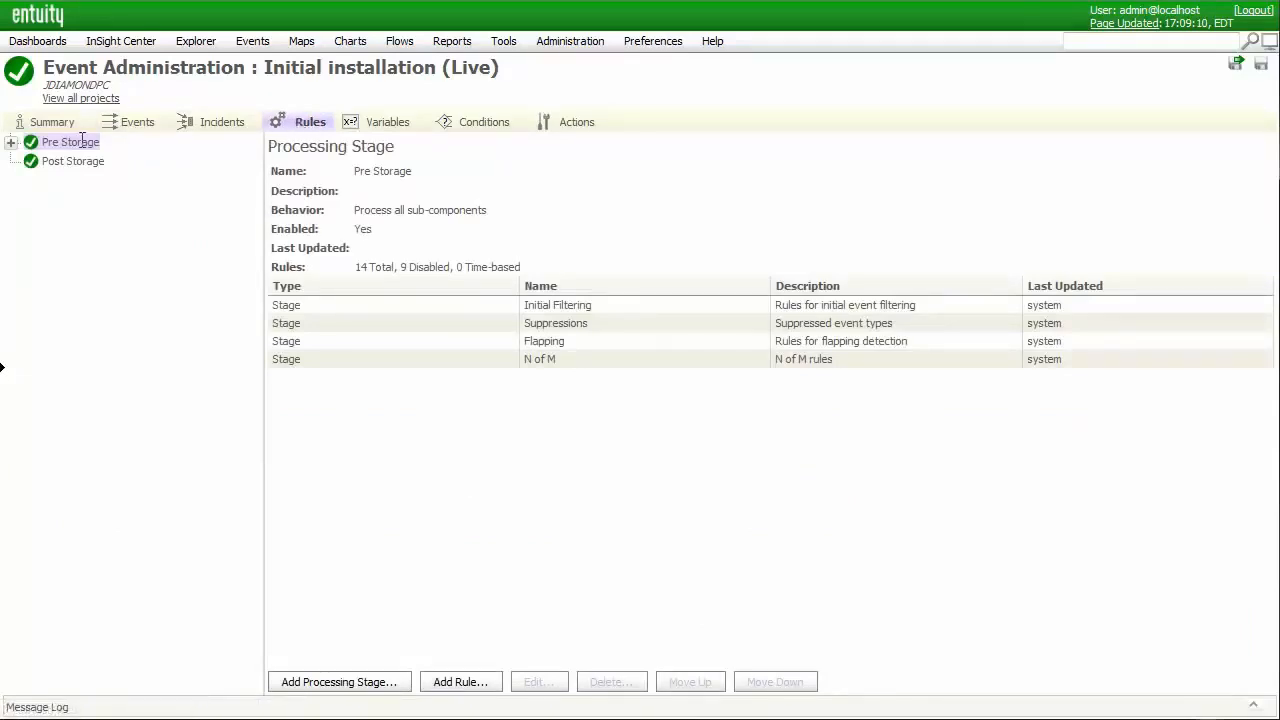
{"action": "left_click", "coordinate": [457, 682]}
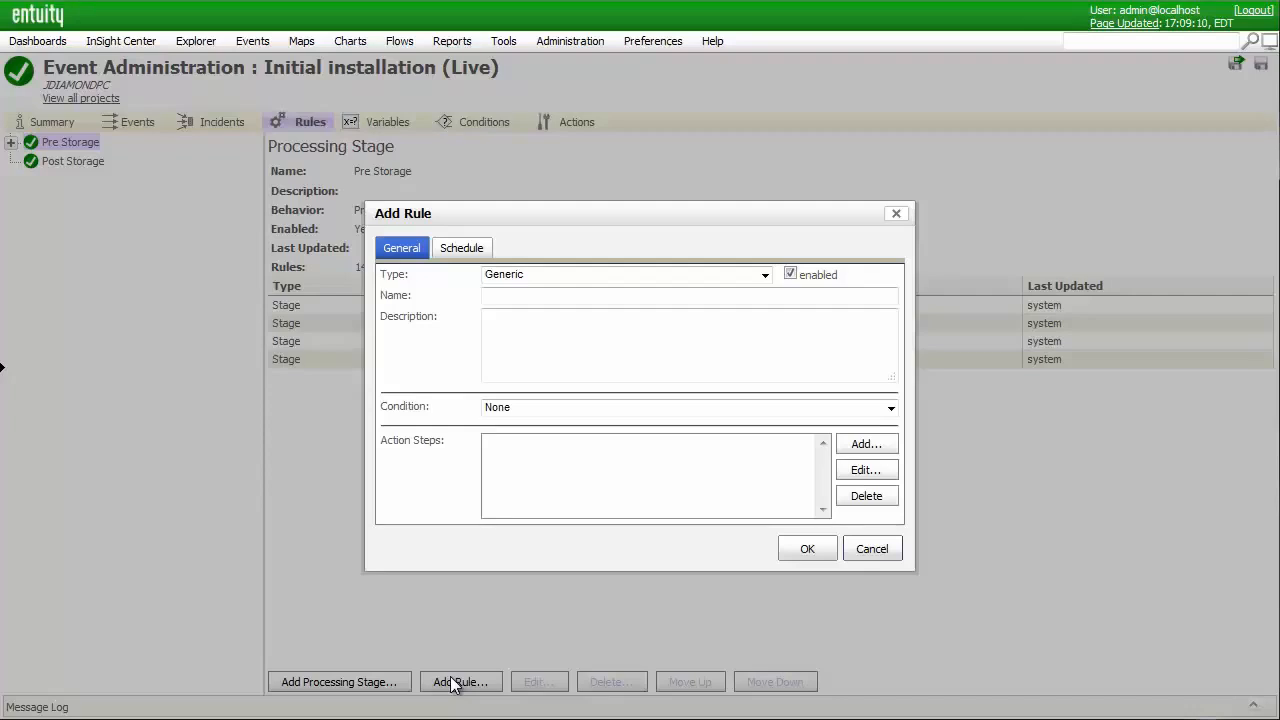
{"action": "left_click", "coordinate": [511, 295]}
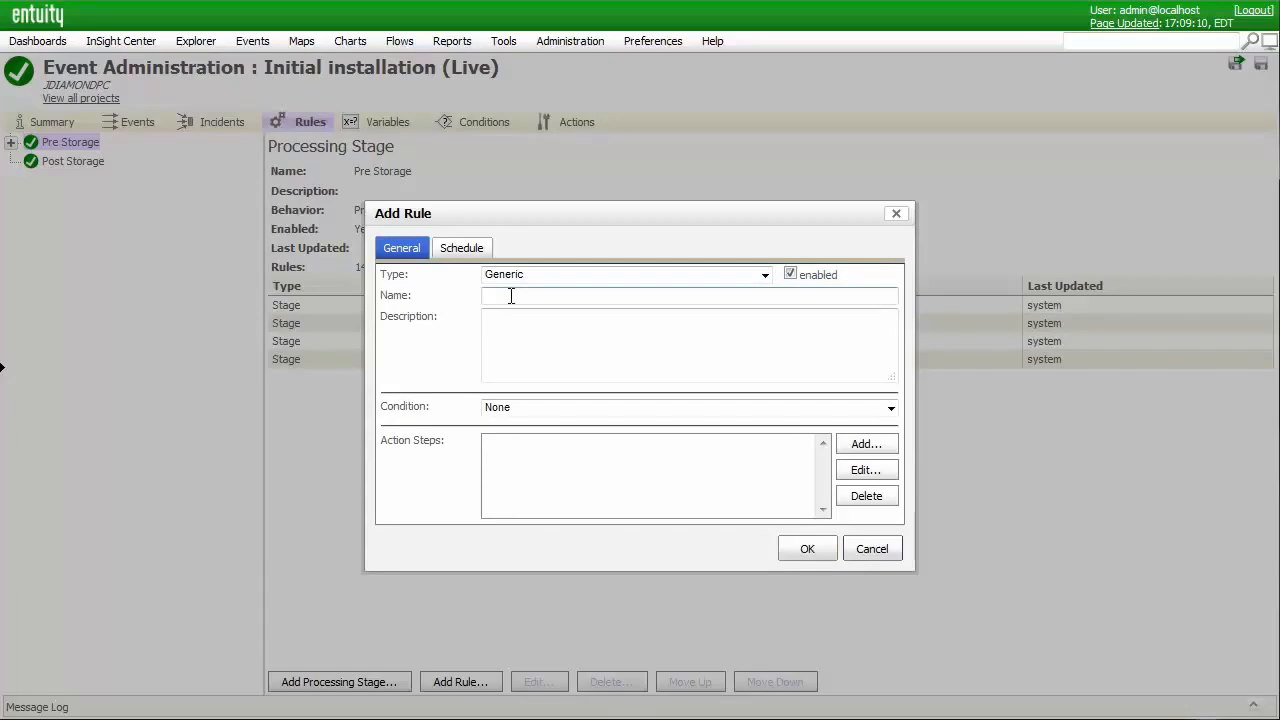
{"action": "type", "text": "Network Outage enrichment"}
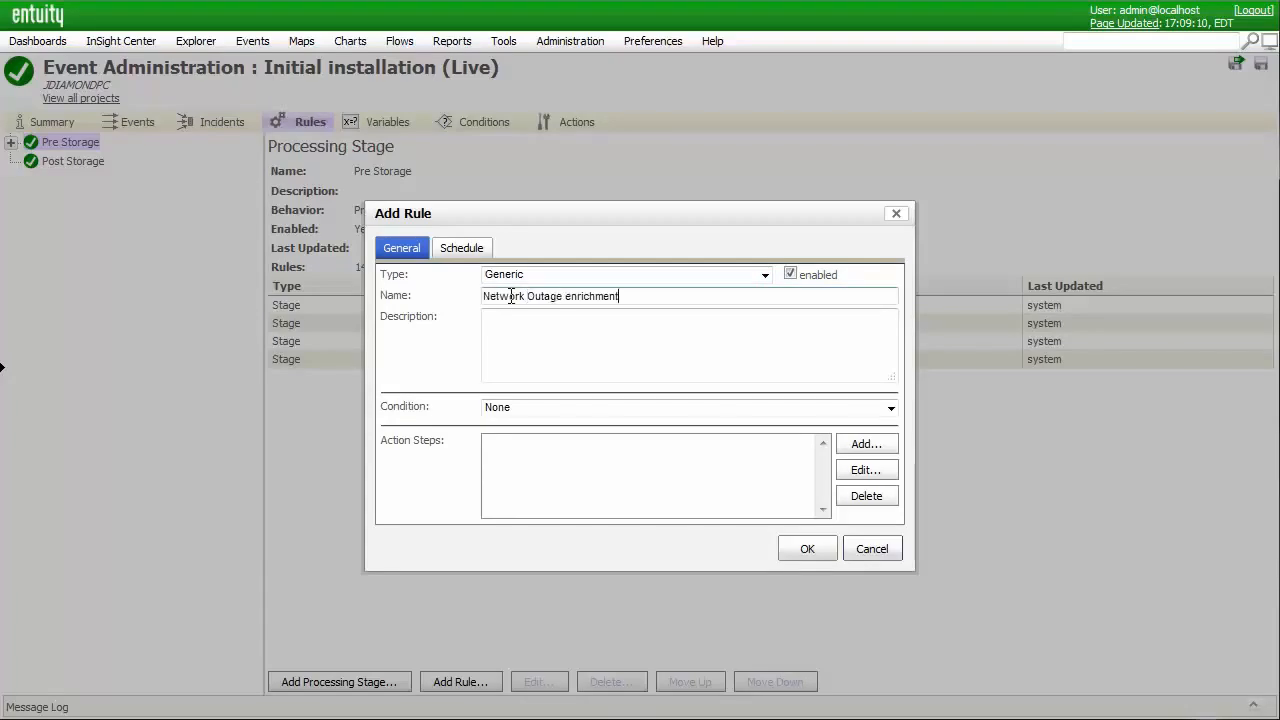
{"action": "left_click", "coordinate": [509, 327]}
{"action": "type", "text": "Add the device location as a"}
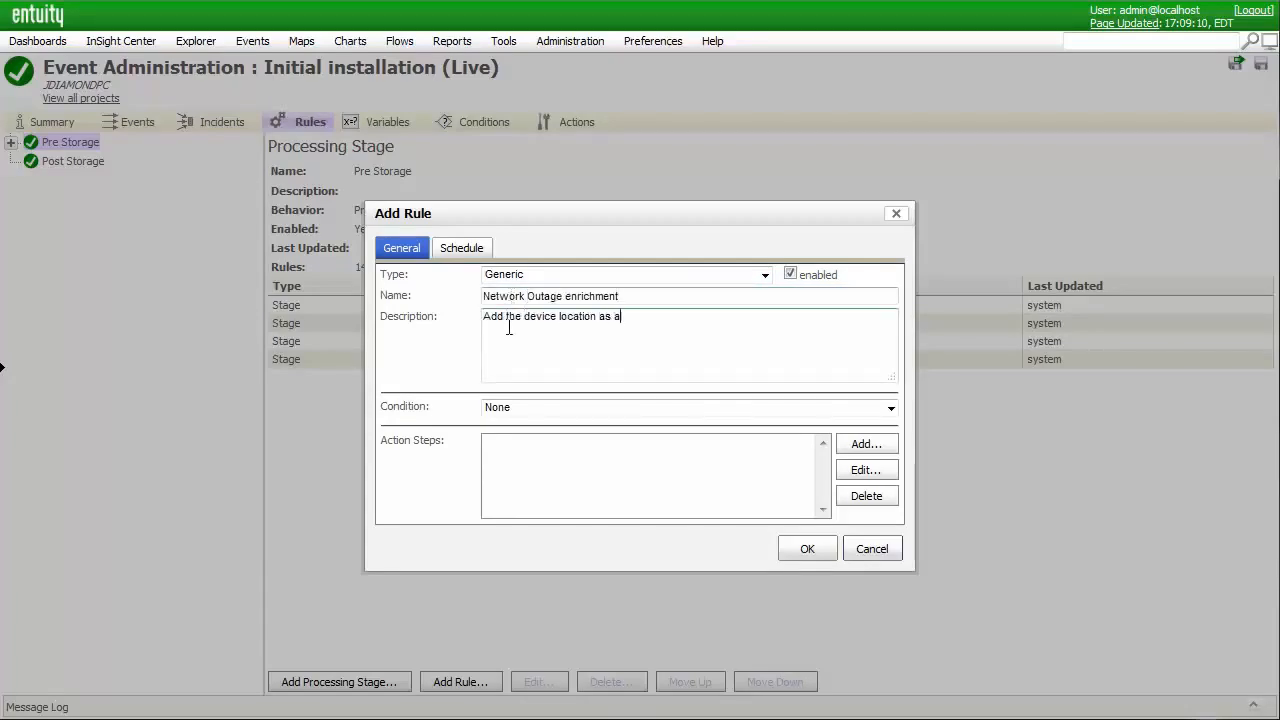
{"action": "type", "text": " new attribute"}
- Set the rule condition to All tests must succeed and add an Event Type Test for the Network Outage event type
{"action": "left_click", "coordinate": [886, 408]}
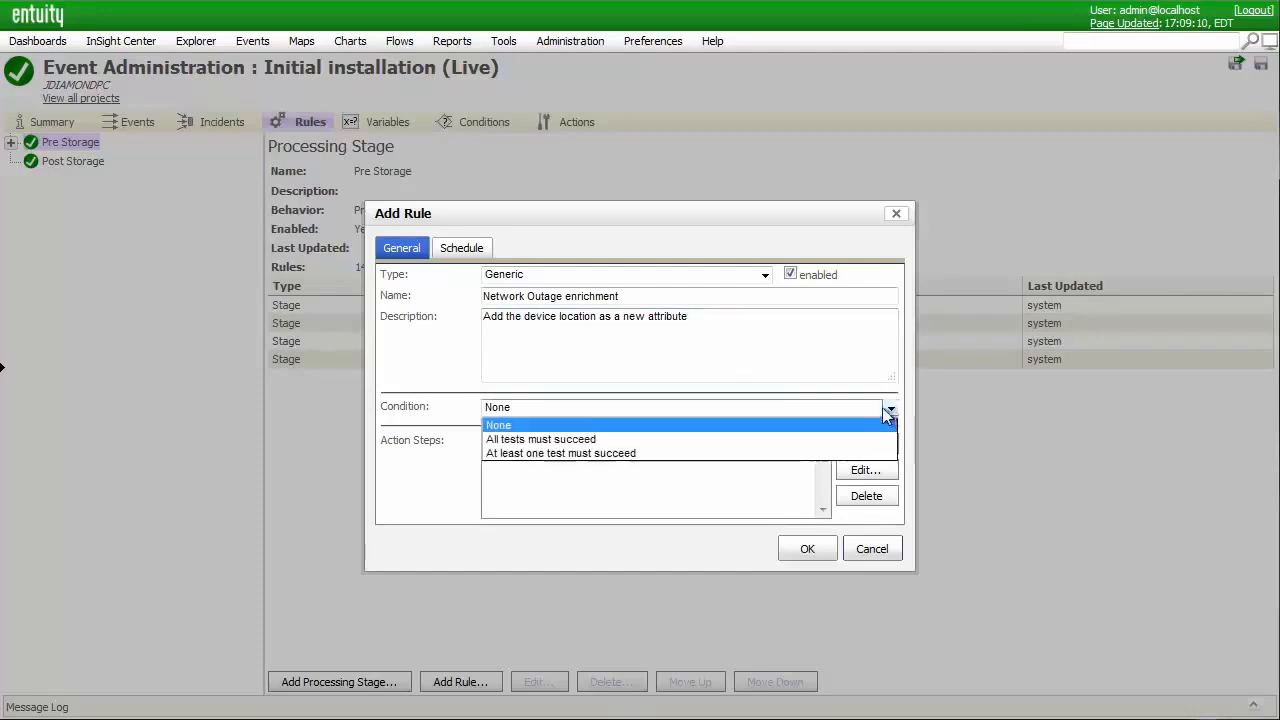
{"action": "left_click", "coordinate": [778, 440]}
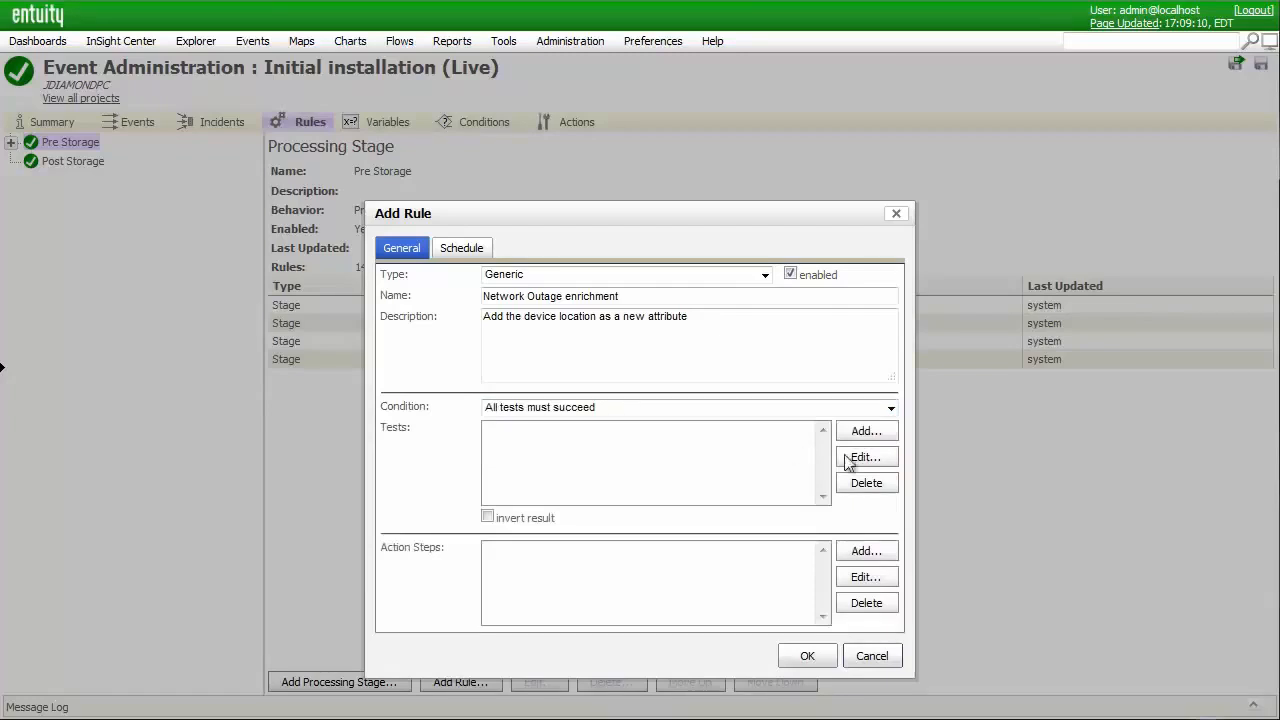
{"action": "left_click", "coordinate": [858, 433]}
{"action": "left_click", "coordinate": [767, 379]}
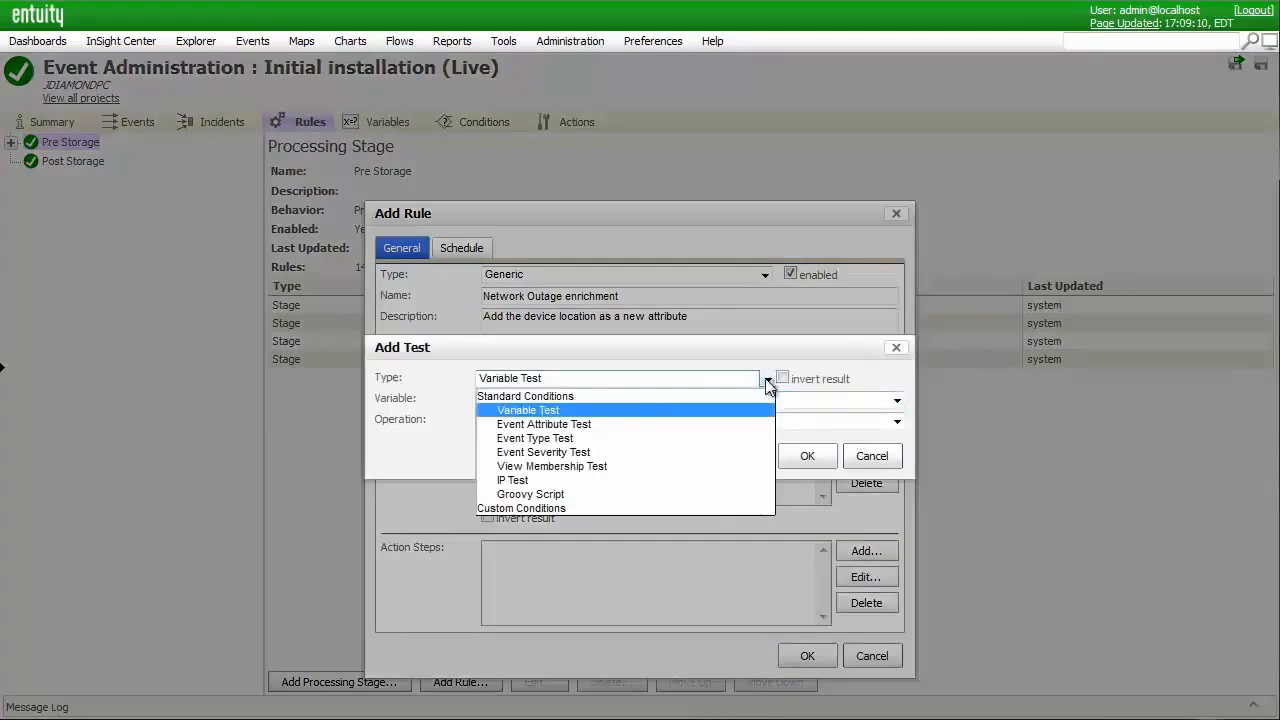
{"action": "left_click", "coordinate": [584, 439]}
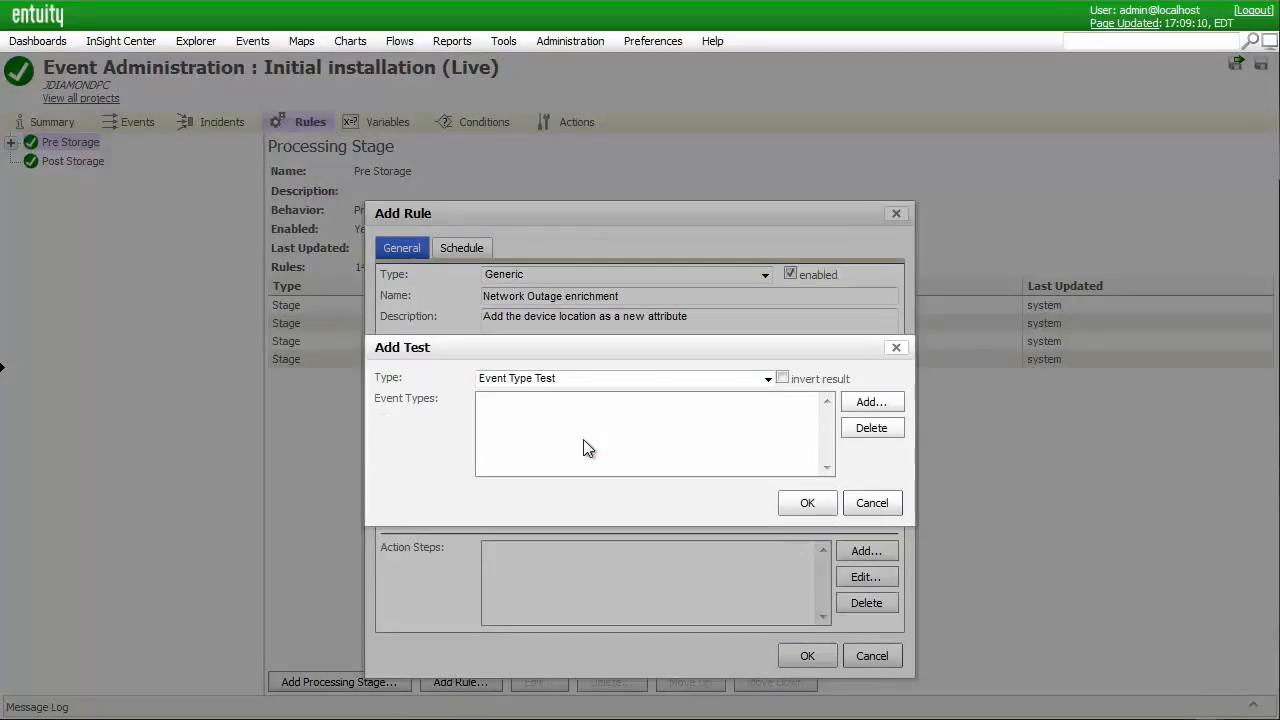
{"action": "left_click", "coordinate": [860, 404]}
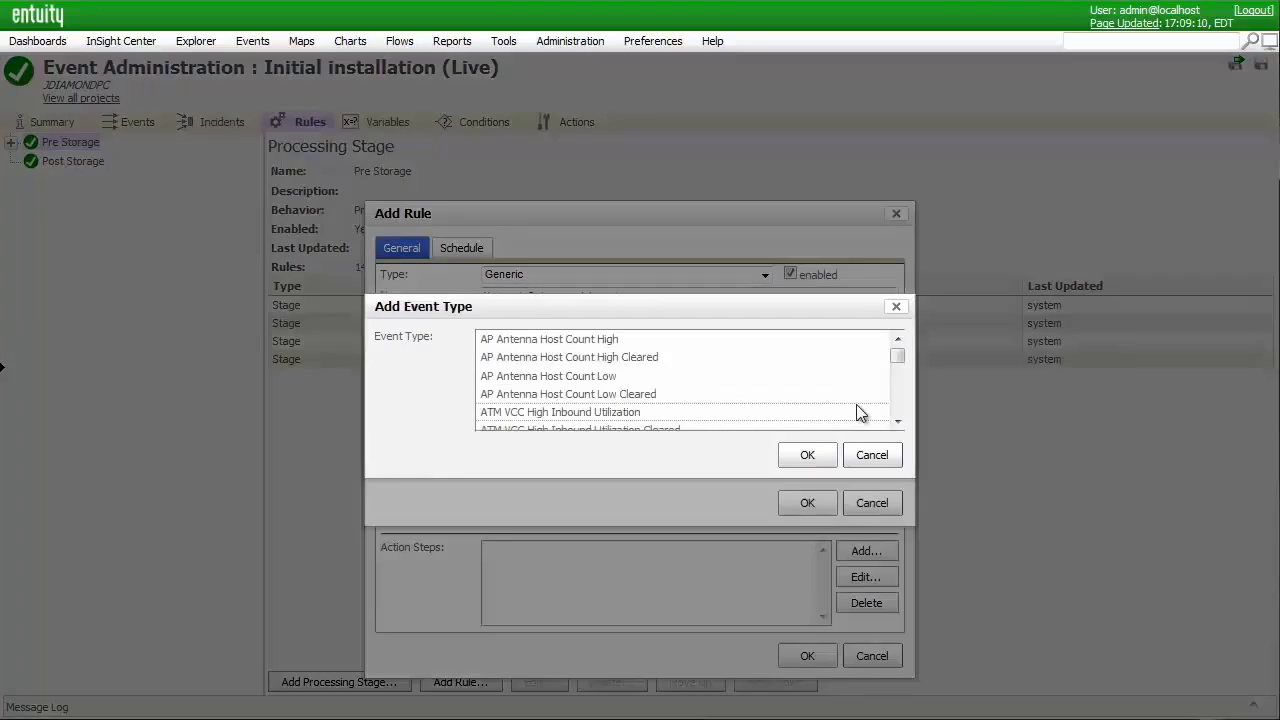
{"action": "left_click_drag", "start_coordinate": [897, 356], "coordinate": [897, 391]}
{"action": "left_click", "coordinate": [663, 414]}
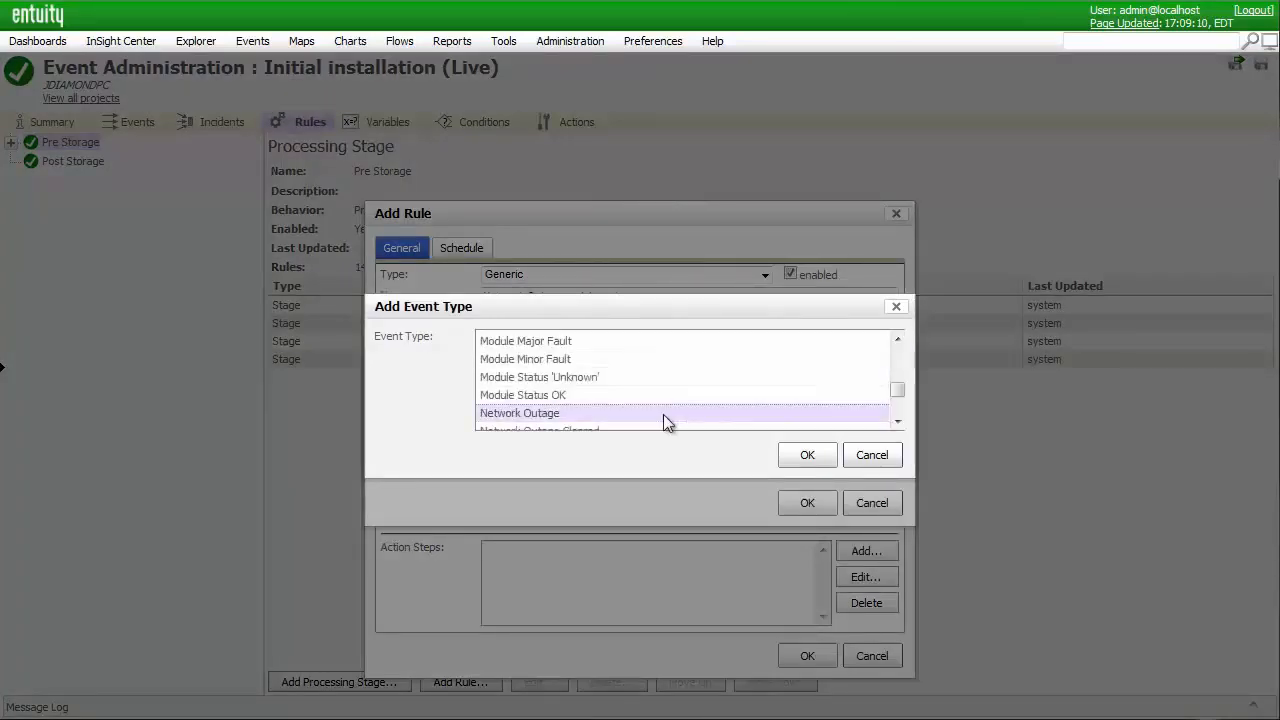
{"action": "left_click", "coordinate": [807, 457]}
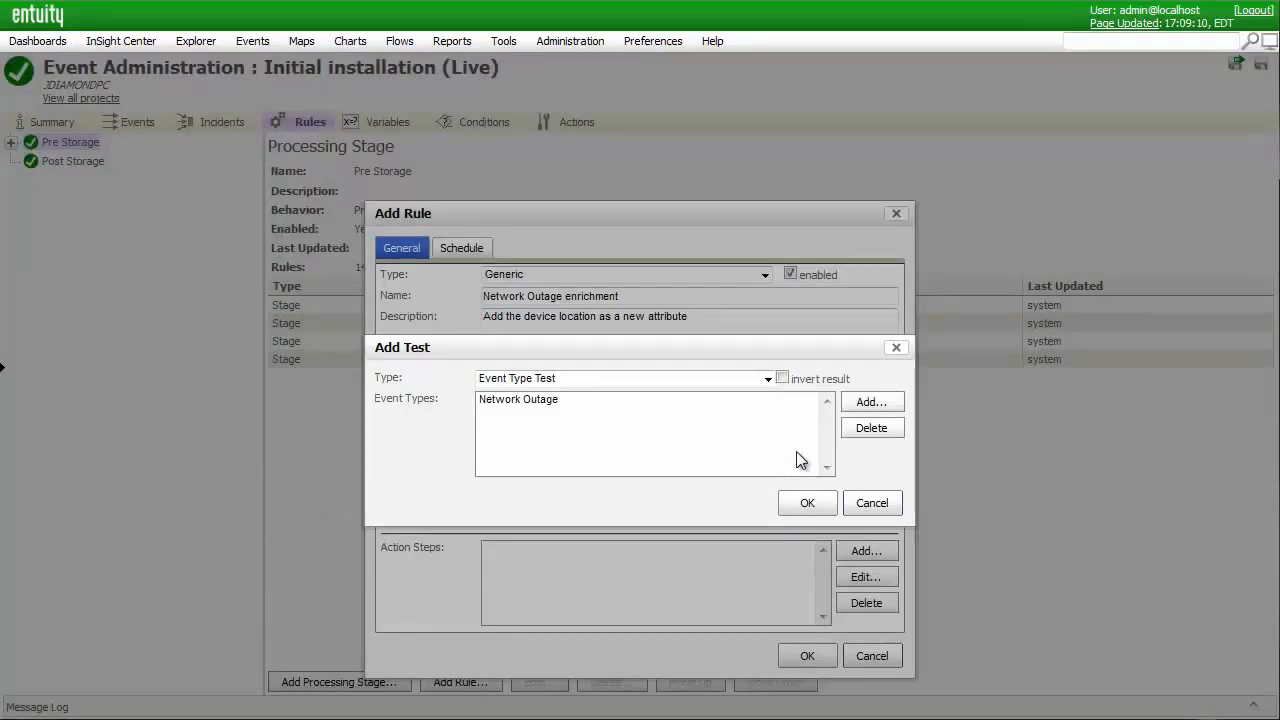
{"action": "left_click", "coordinate": [802, 504]}
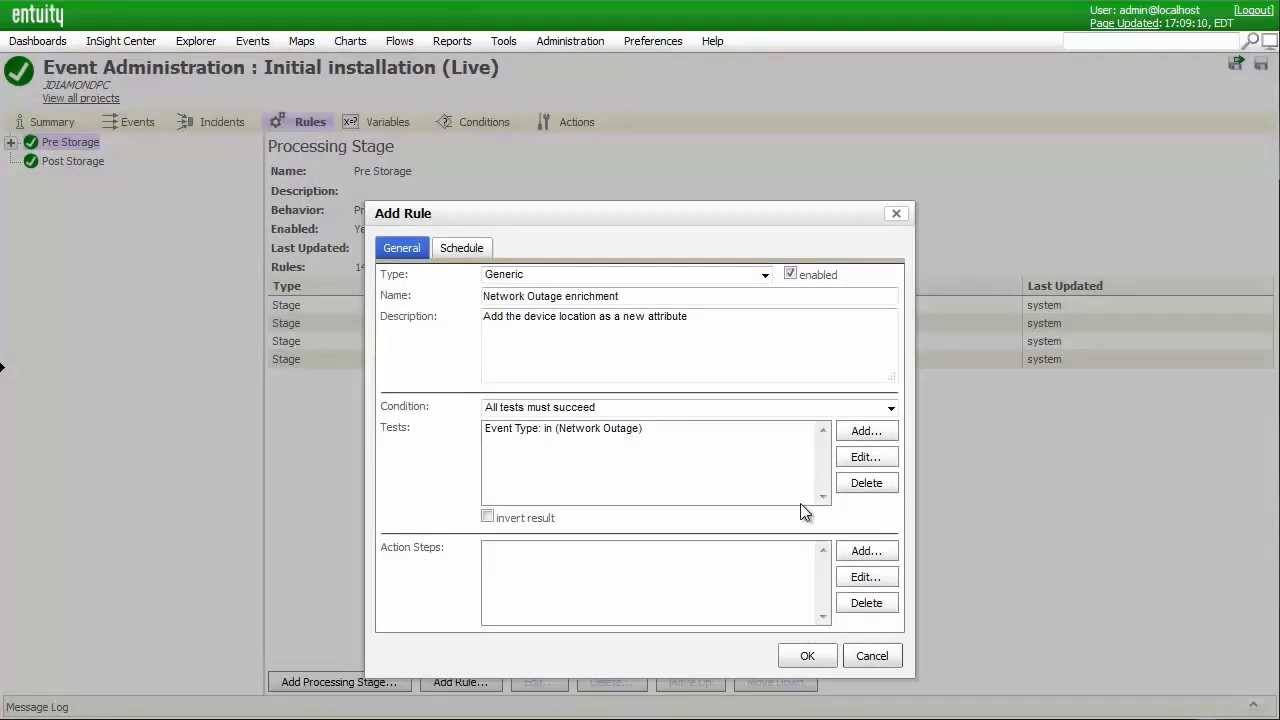
- Add a Set Attribute action on a new Database custom attribute named location, described as "Location of the device"
{"action": "left_click", "coordinate": [856, 551]}
{"action": "left_click", "coordinate": [897, 379]}
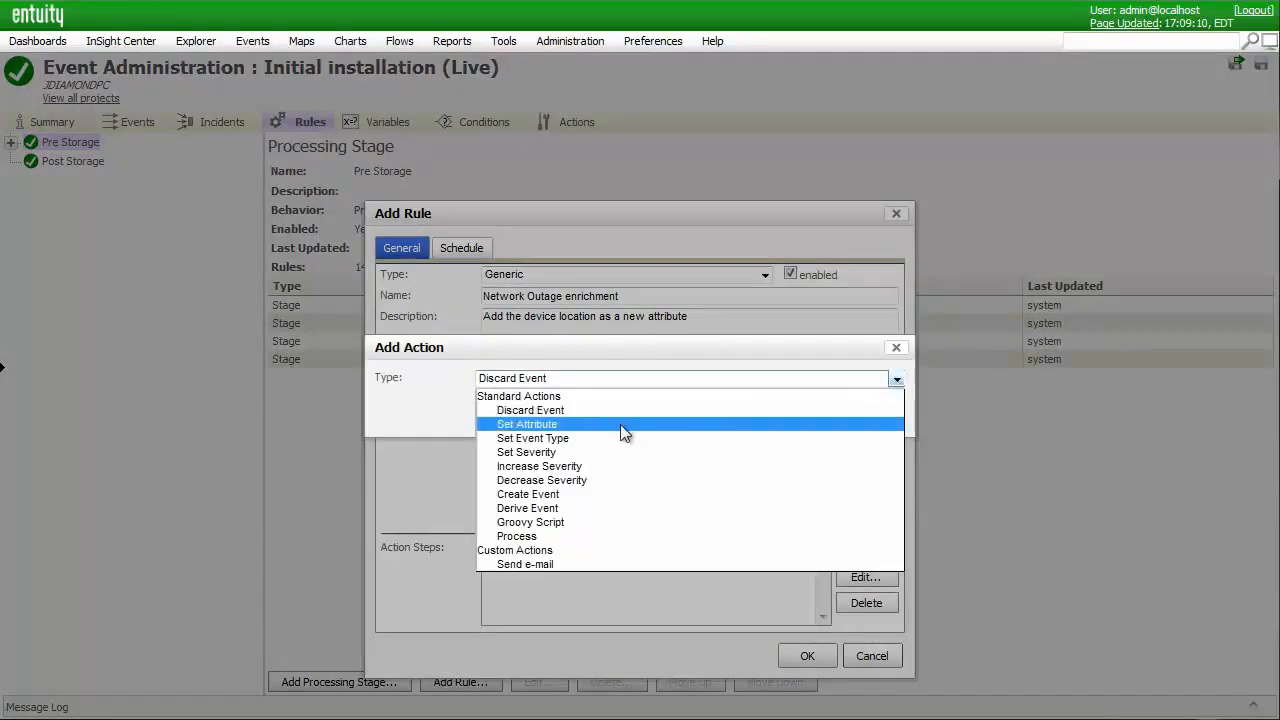
{"action": "left_click", "coordinate": [620, 424]}
{"action": "left_click", "coordinate": [896, 400]}
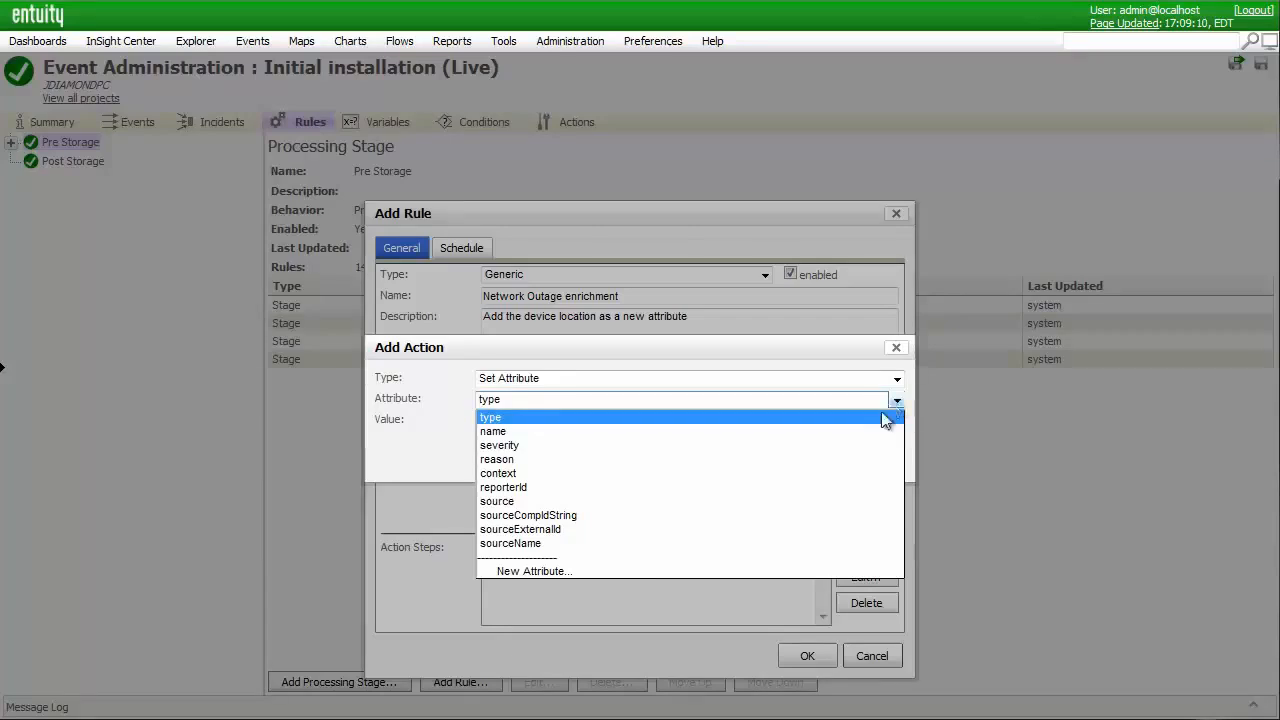
{"action": "left_click", "coordinate": [641, 572]}
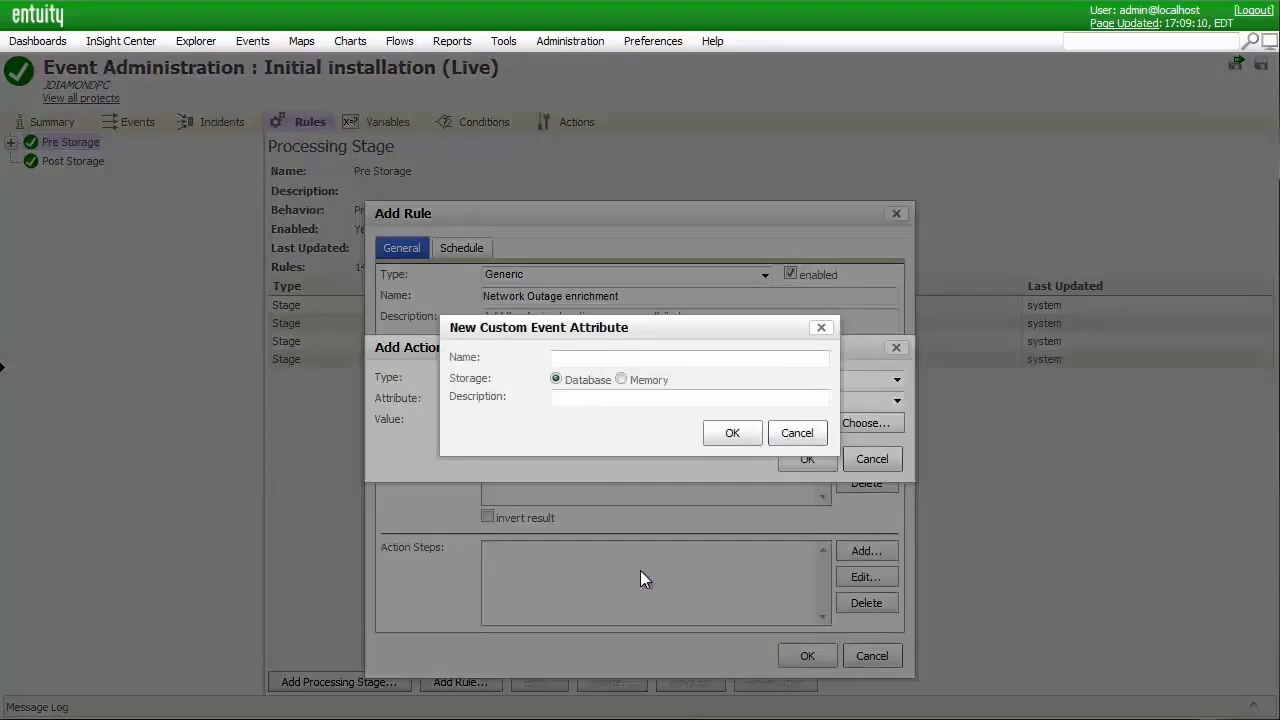
{"action": "left_click", "coordinate": [598, 359]}
{"action": "type", "text": "location"}
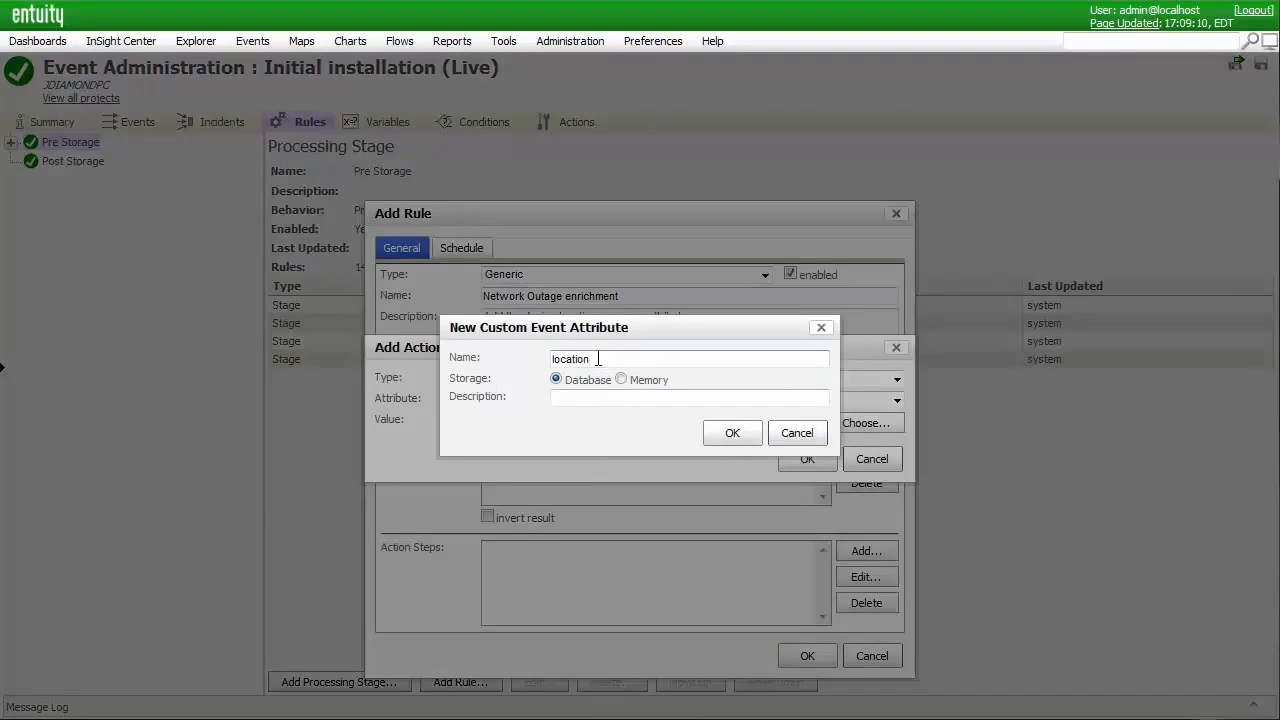
{"action": "left_click", "coordinate": [580, 397]}
{"action": "type", "text": "Location of the device"}
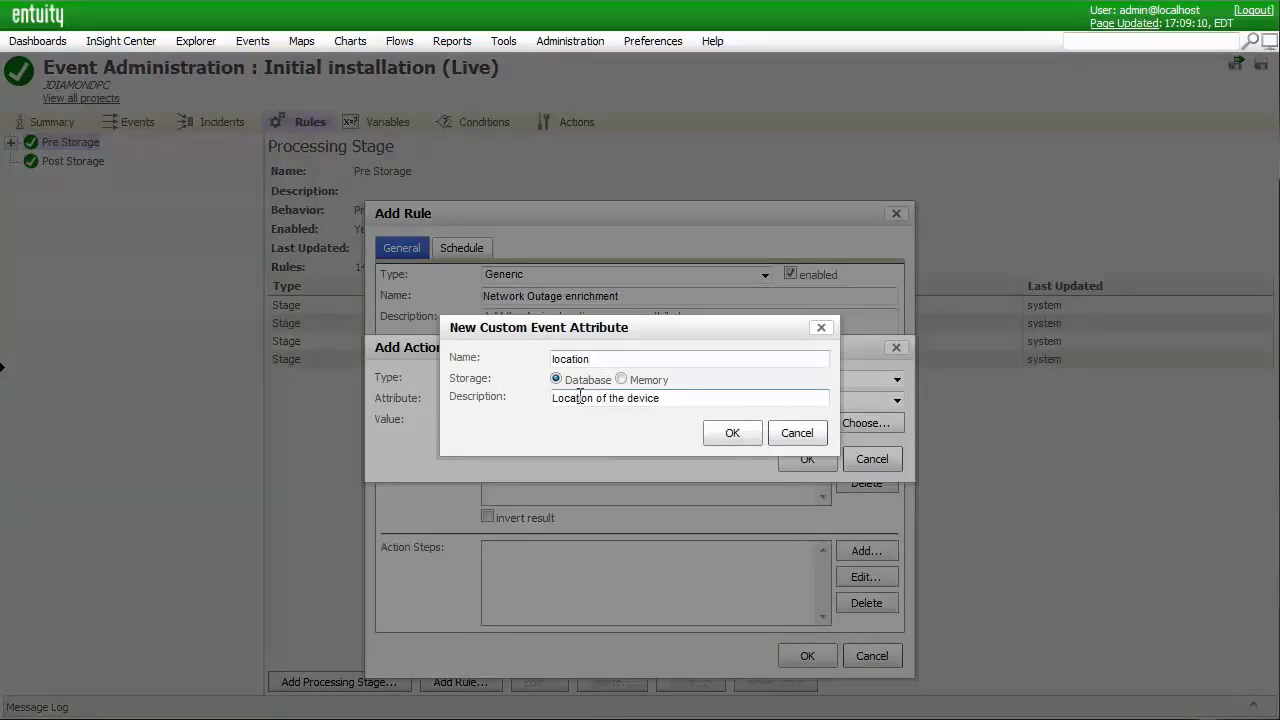
{"action": "left_click", "coordinate": [731, 437]}
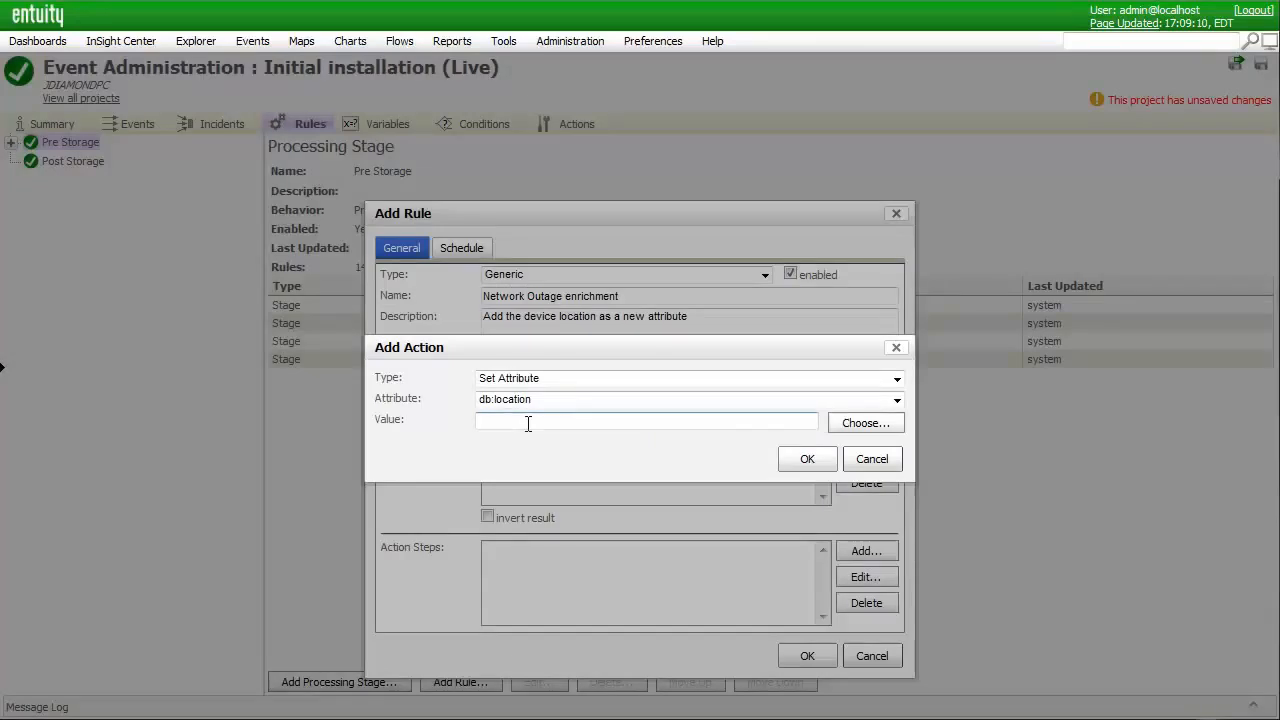
- Paste the value expression source.isOfType("port") ? source.device.sysLocation : source.sysLocation and confirm the action and the rule
{"action": "key", "text": "ctrl+v"}
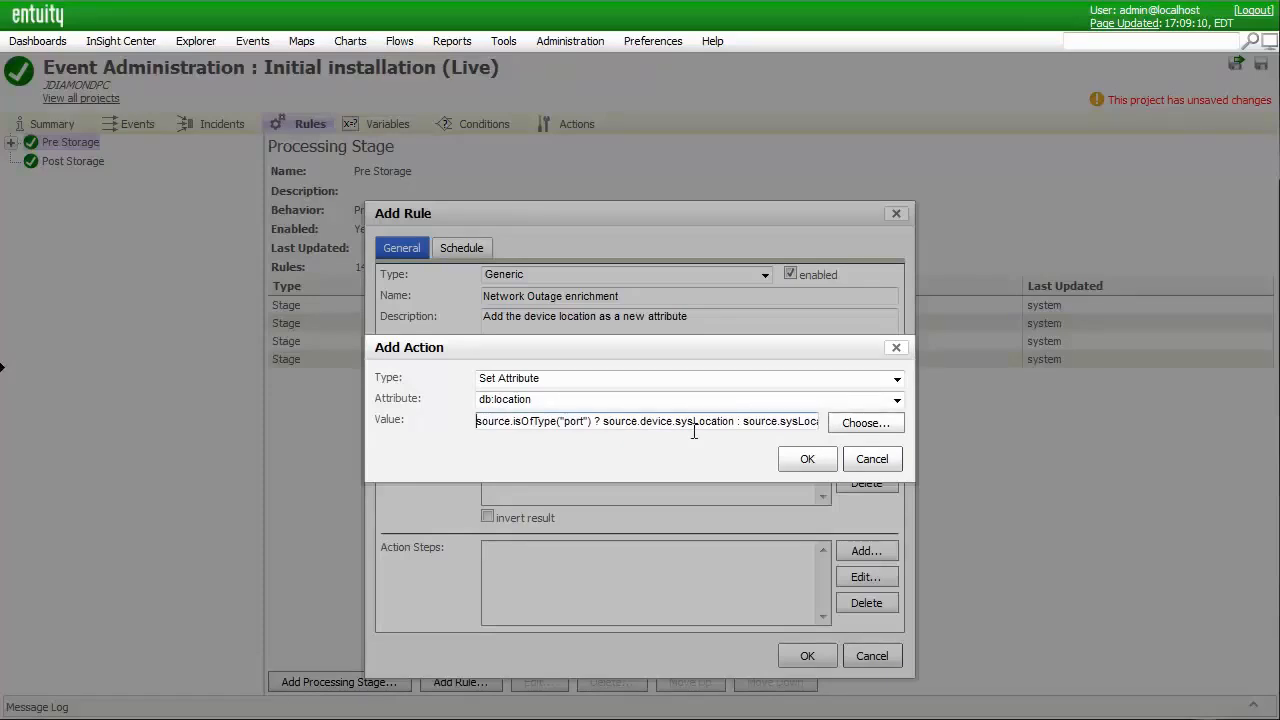
{"action": "key", "text": "End"}
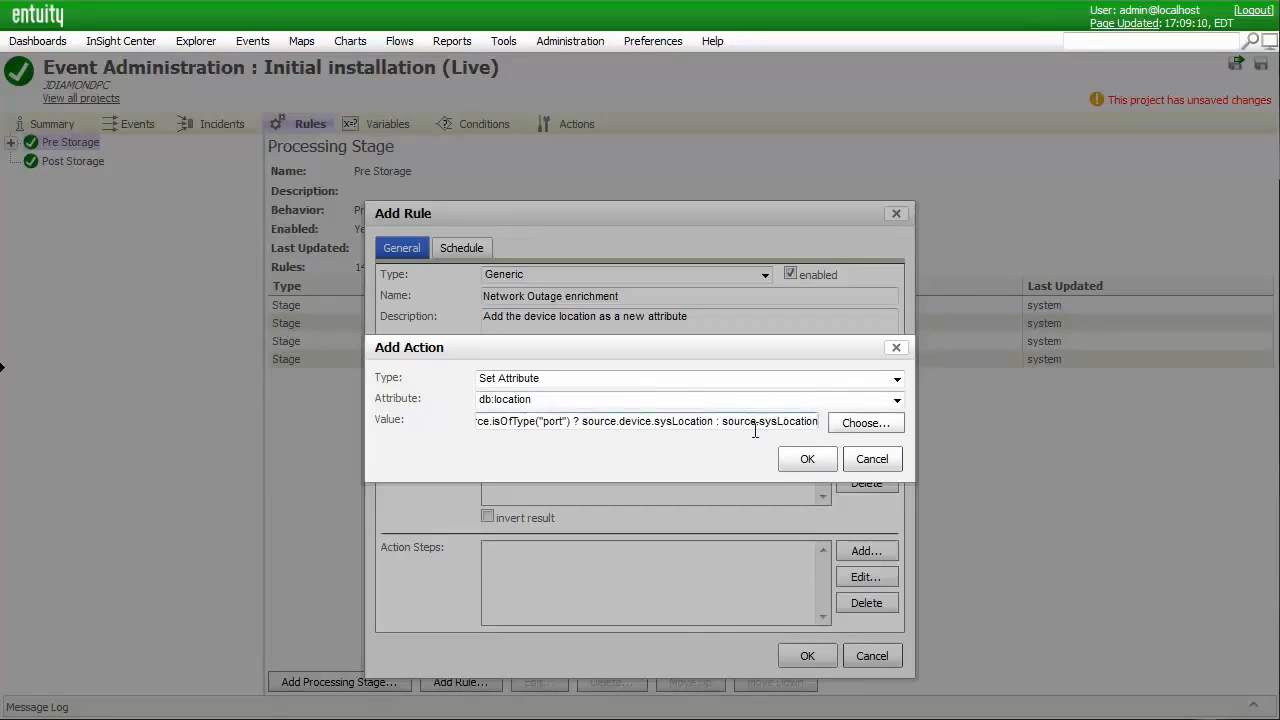
{"action": "left_click", "coordinate": [808, 462]}
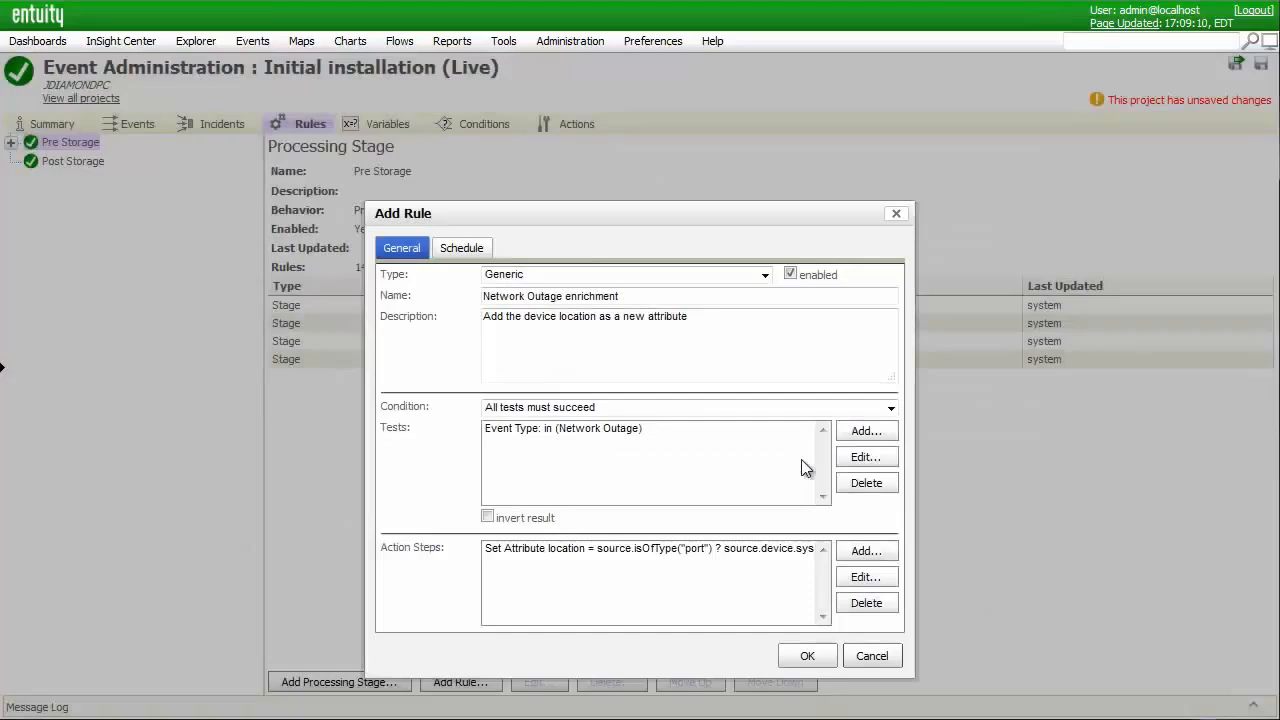
{"action": "left_click", "coordinate": [810, 657]}
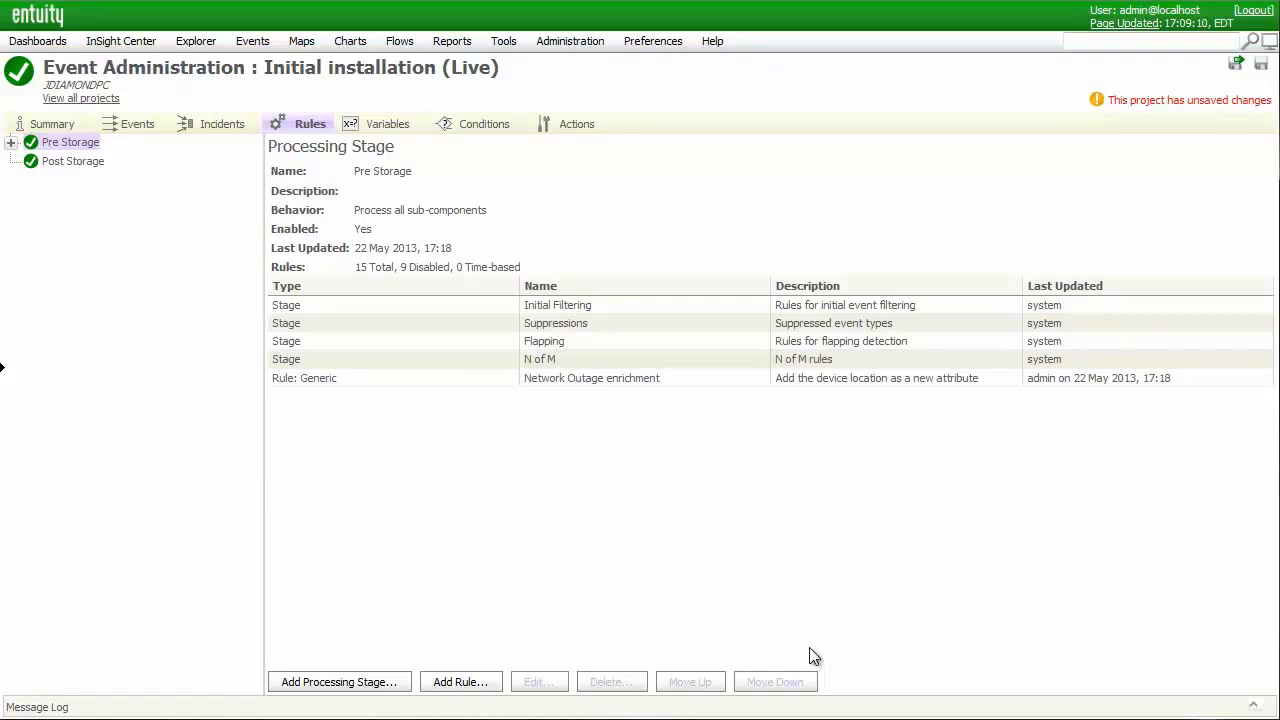
{"action": "left_click", "coordinate": [712, 41]}
{"action": "left_click", "coordinate": [726, 105]}
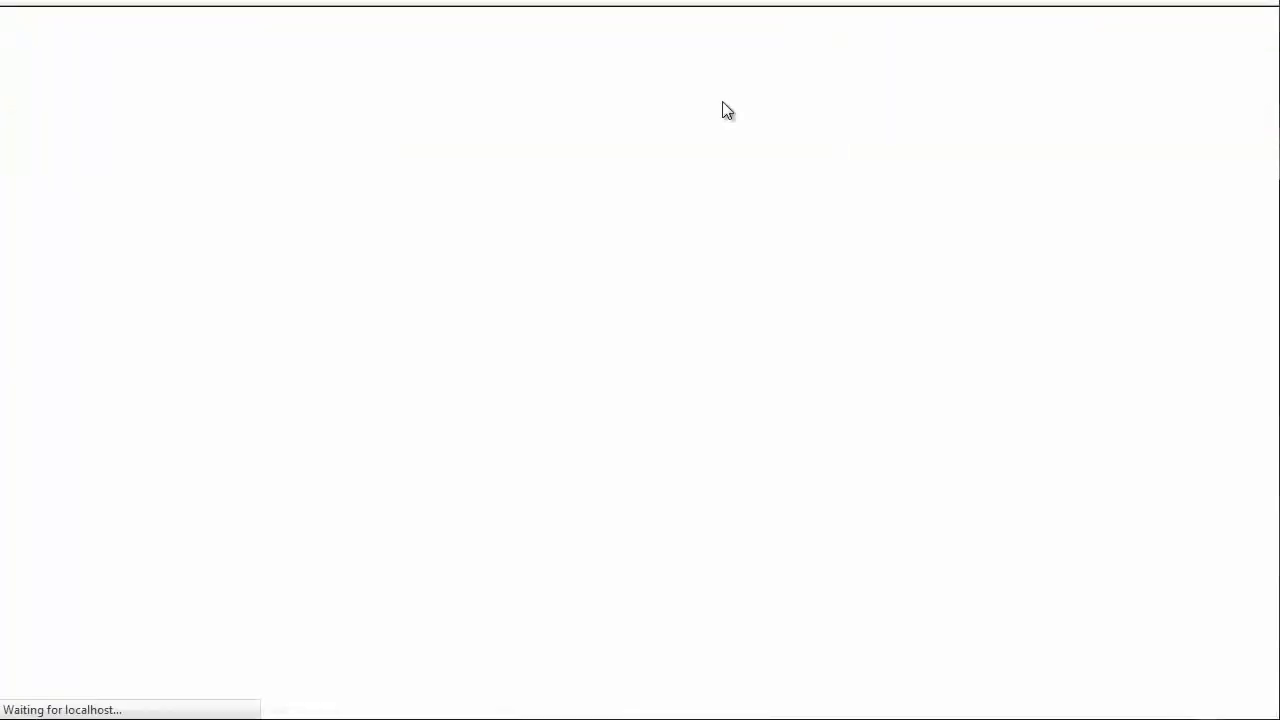
{"action": "left_click", "coordinate": [735, 480]}
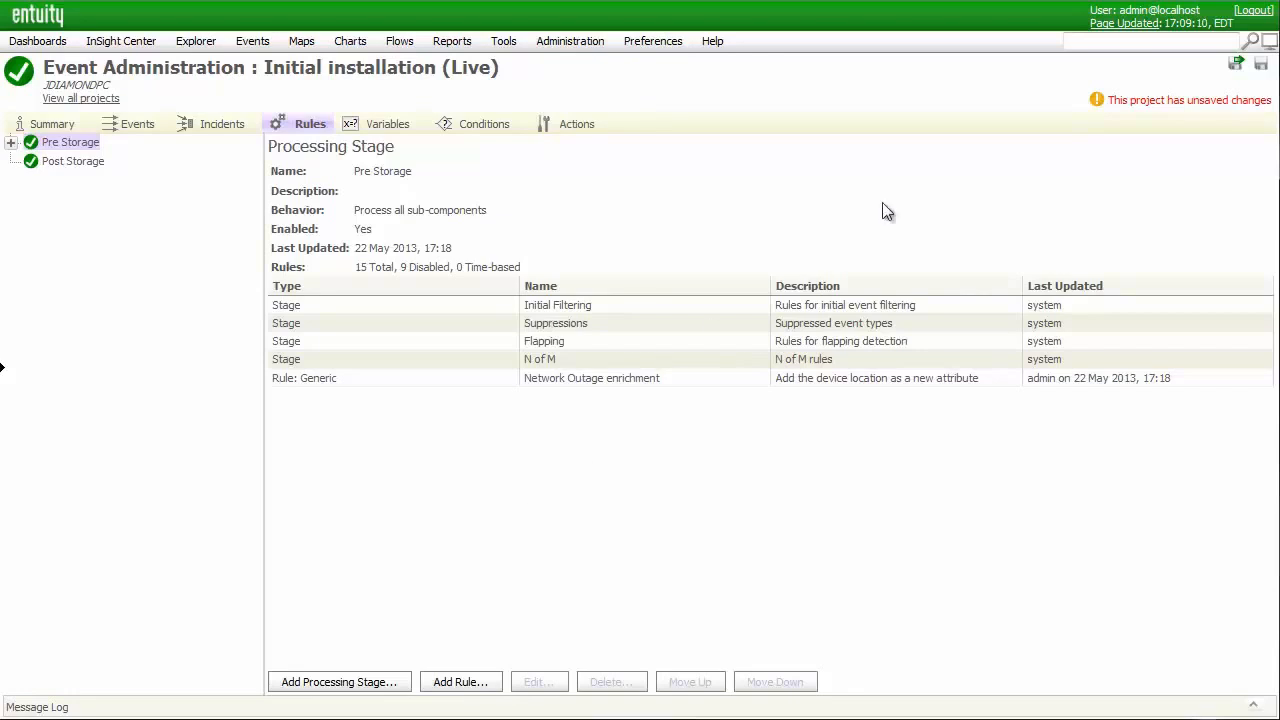
- Save and deploy the project with the description "Network Outage Event enriched with device location"
{"action": "left_click", "coordinate": [1235, 68]}
{"action": "left_click_drag", "start_coordinate": [528, 377], "coordinate": [451, 380]}
{"action": "type", "text": "Network Outage Event enriched with device location"}
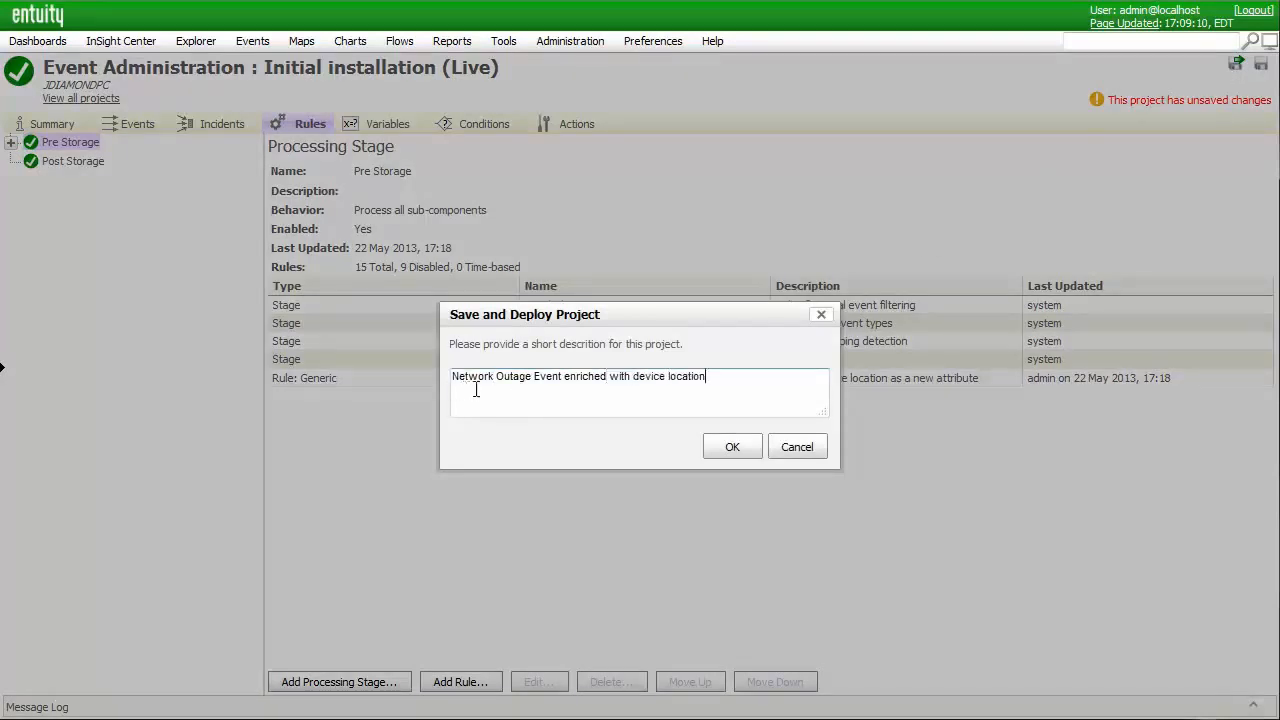
{"action": "left_click", "coordinate": [728, 446]}
- Switch the Lab event list from showing incidents to showing events
{"action": "left_click", "coordinate": [252, 42]}
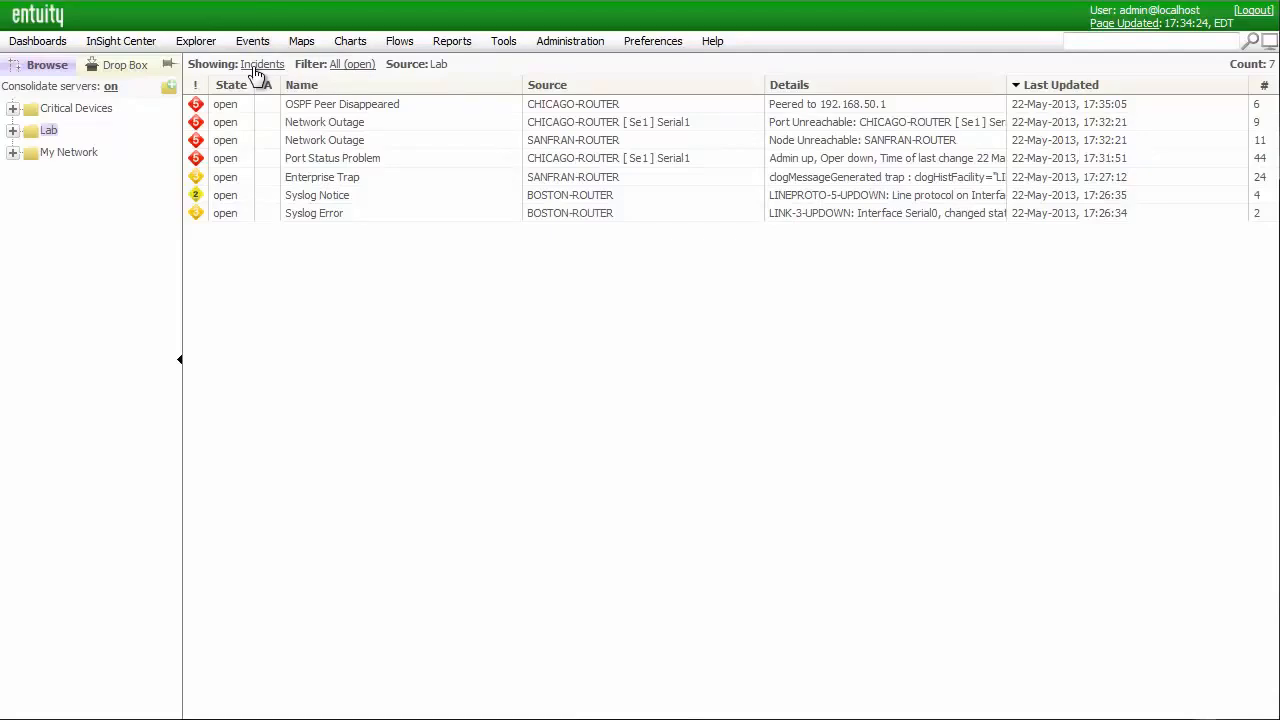
{"action": "left_click", "coordinate": [260, 65]}
{"action": "left_click", "coordinate": [270, 100]}
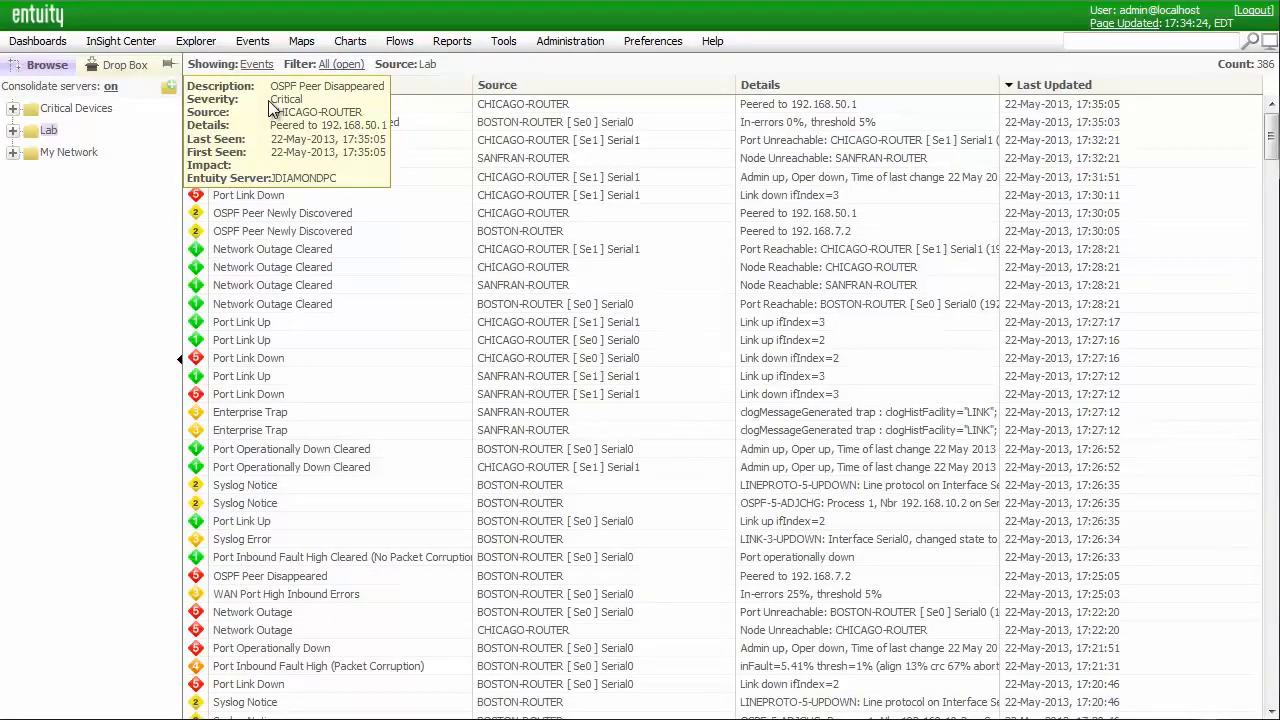
{"action": "mouse_move", "coordinate": [816, 166]}
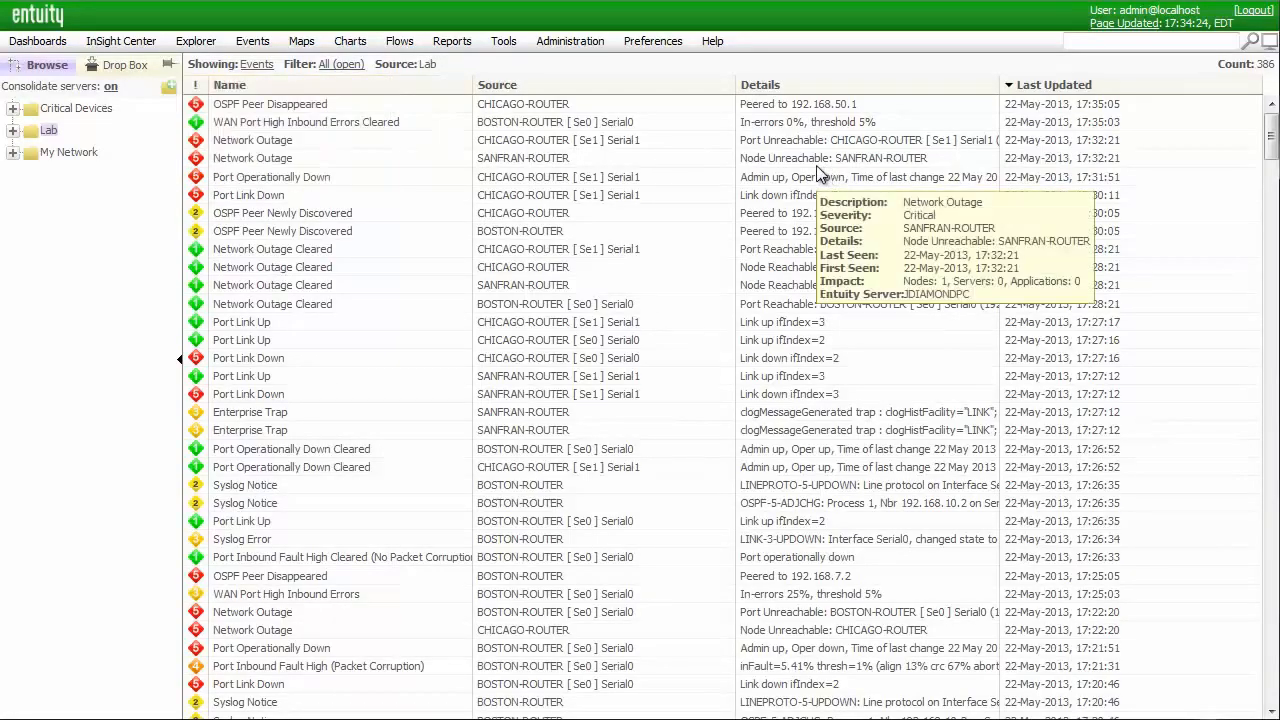
- Make the Location of the device column visible in the events list, placed just before Last Updated
{"action": "right_click", "coordinate": [760, 88]}
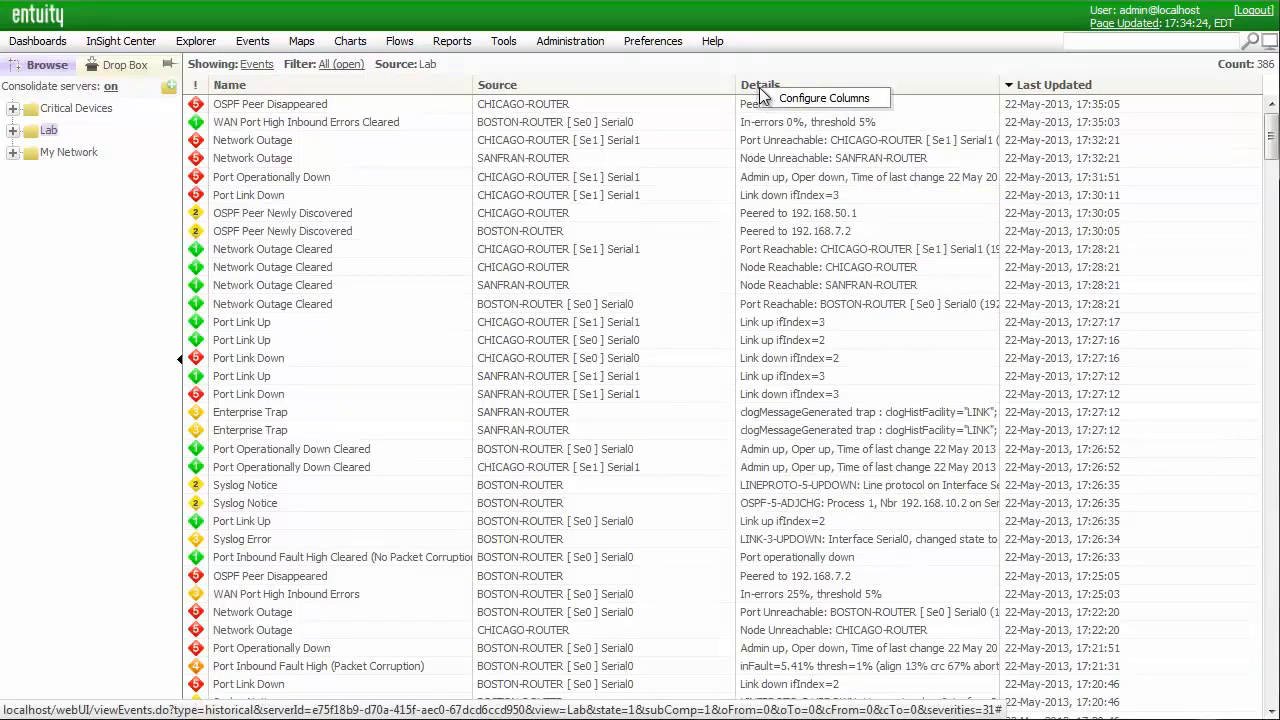
{"action": "left_click", "coordinate": [822, 99]}
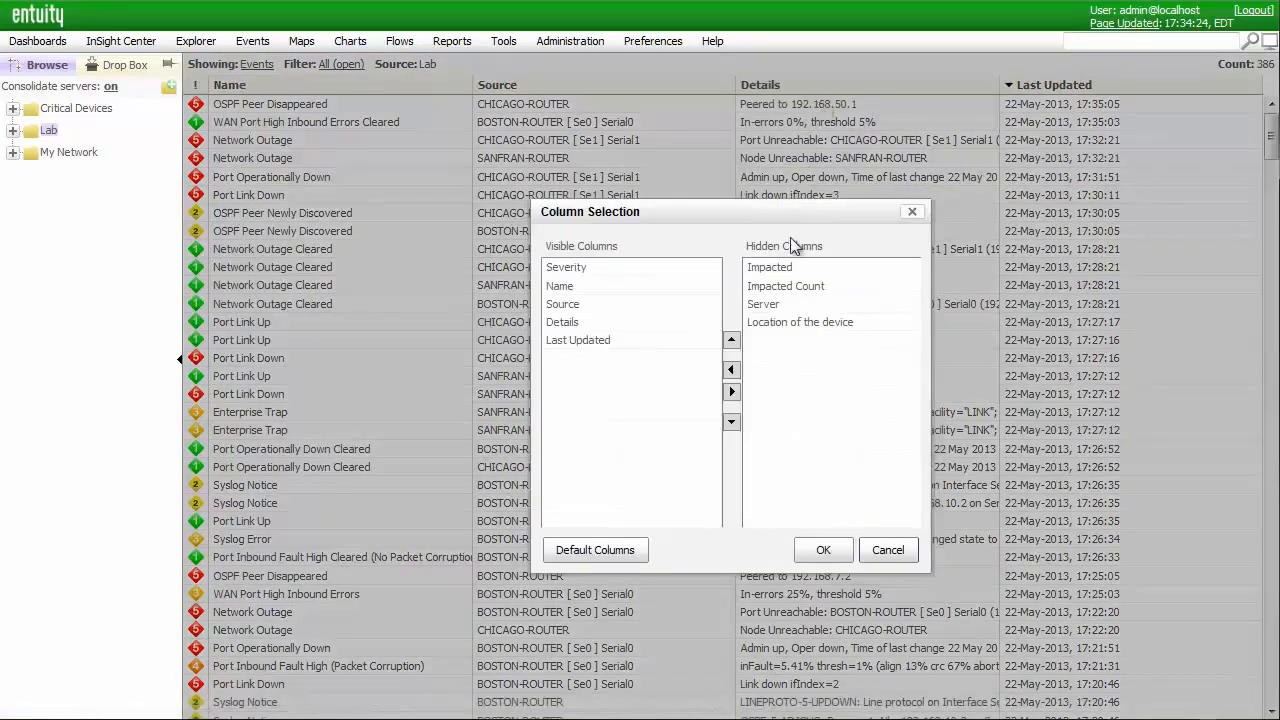
{"action": "left_click", "coordinate": [781, 323]}
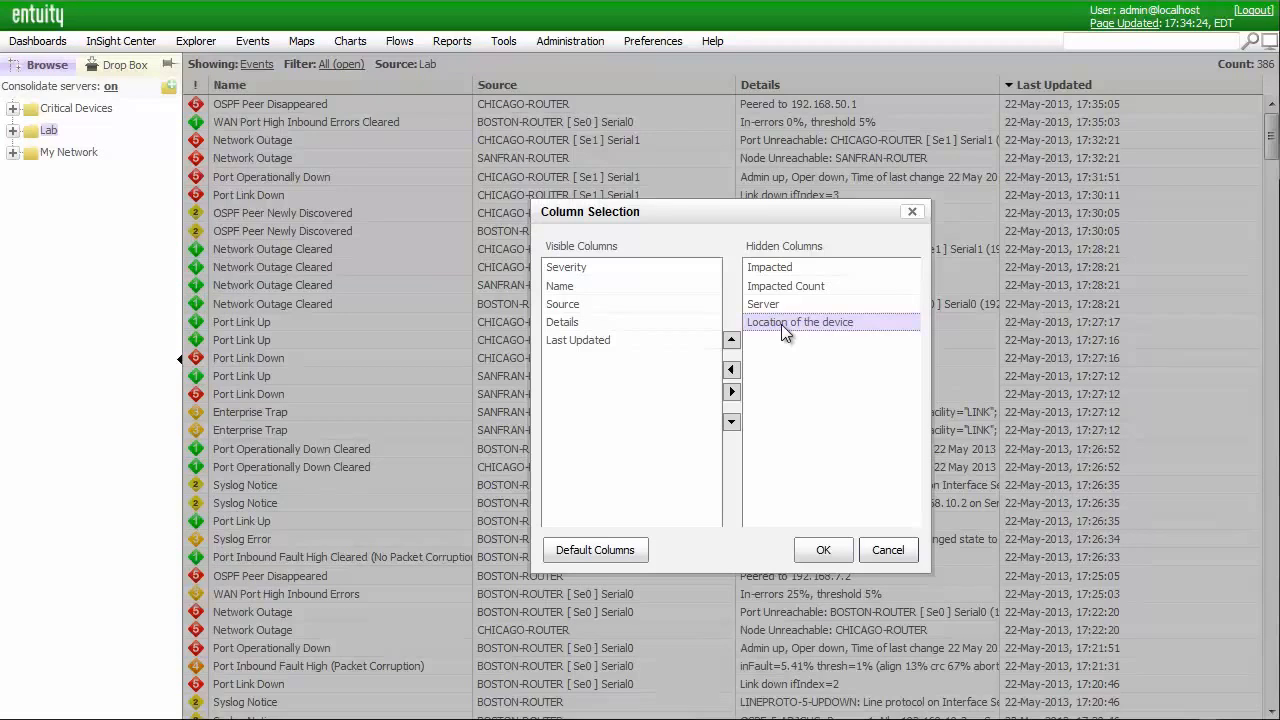
{"action": "left_click", "coordinate": [731, 371]}
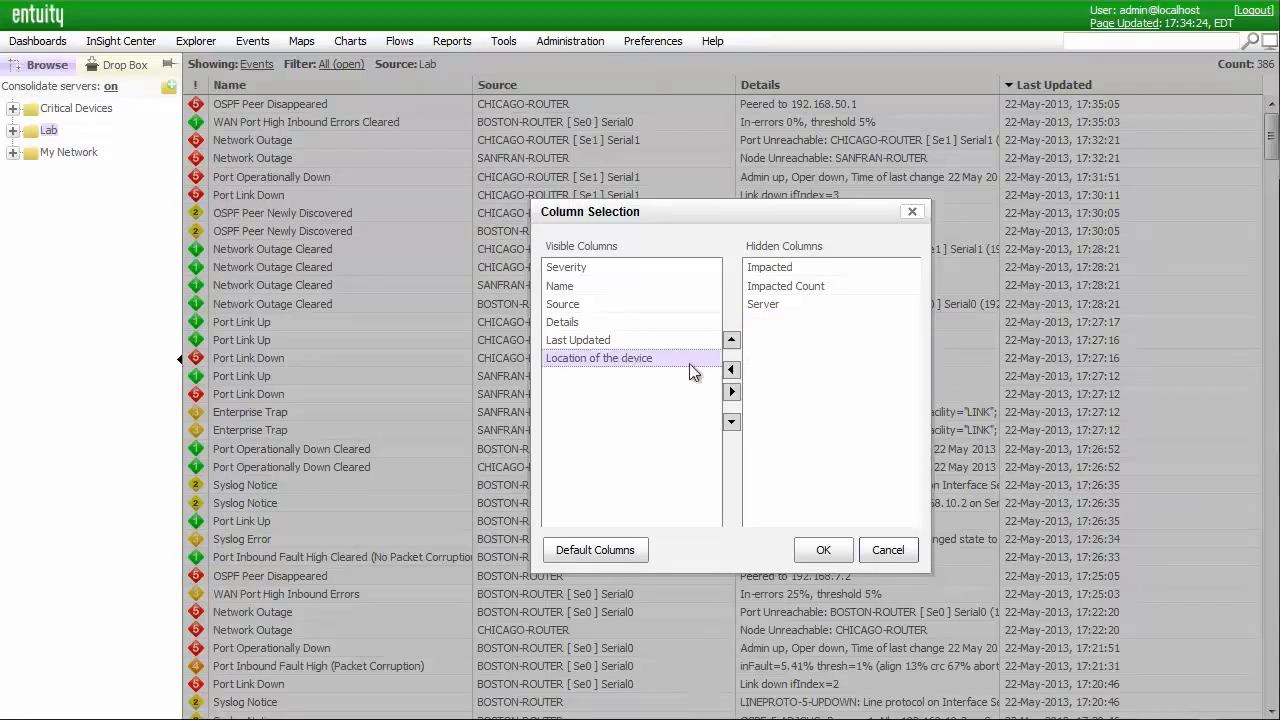
{"action": "left_click", "coordinate": [732, 341]}
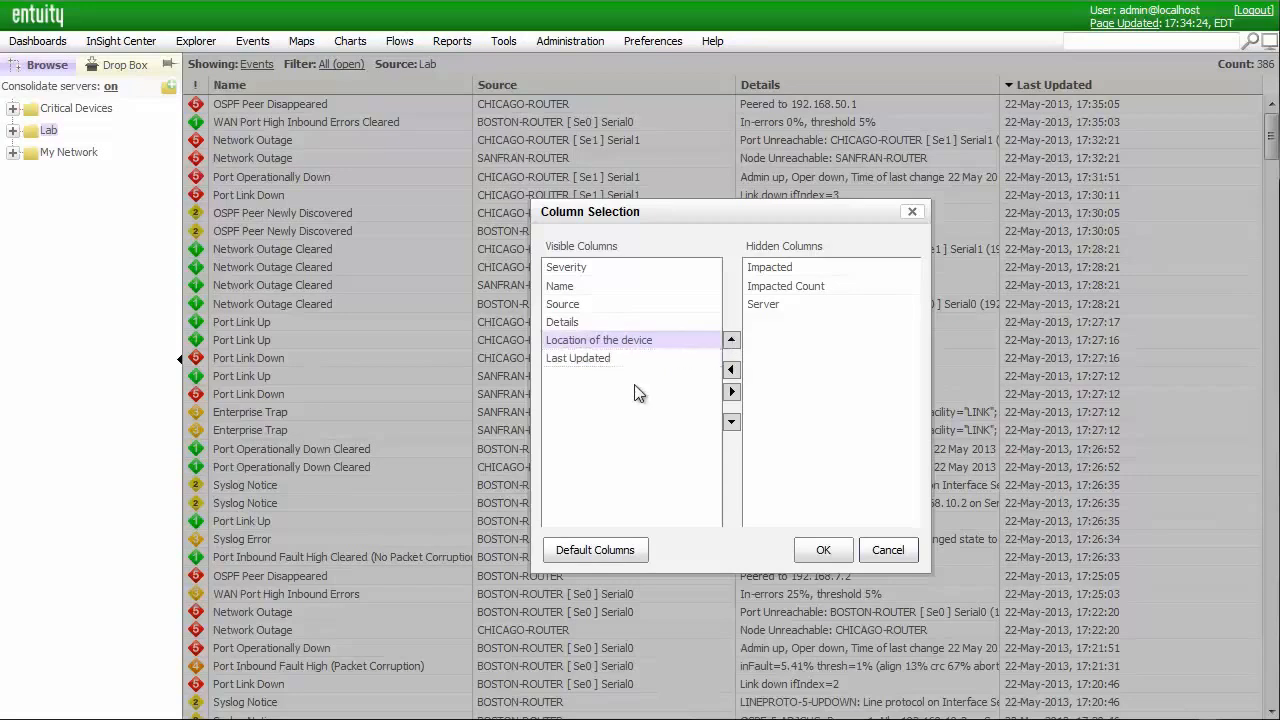
{"action": "left_click", "coordinate": [823, 550]}
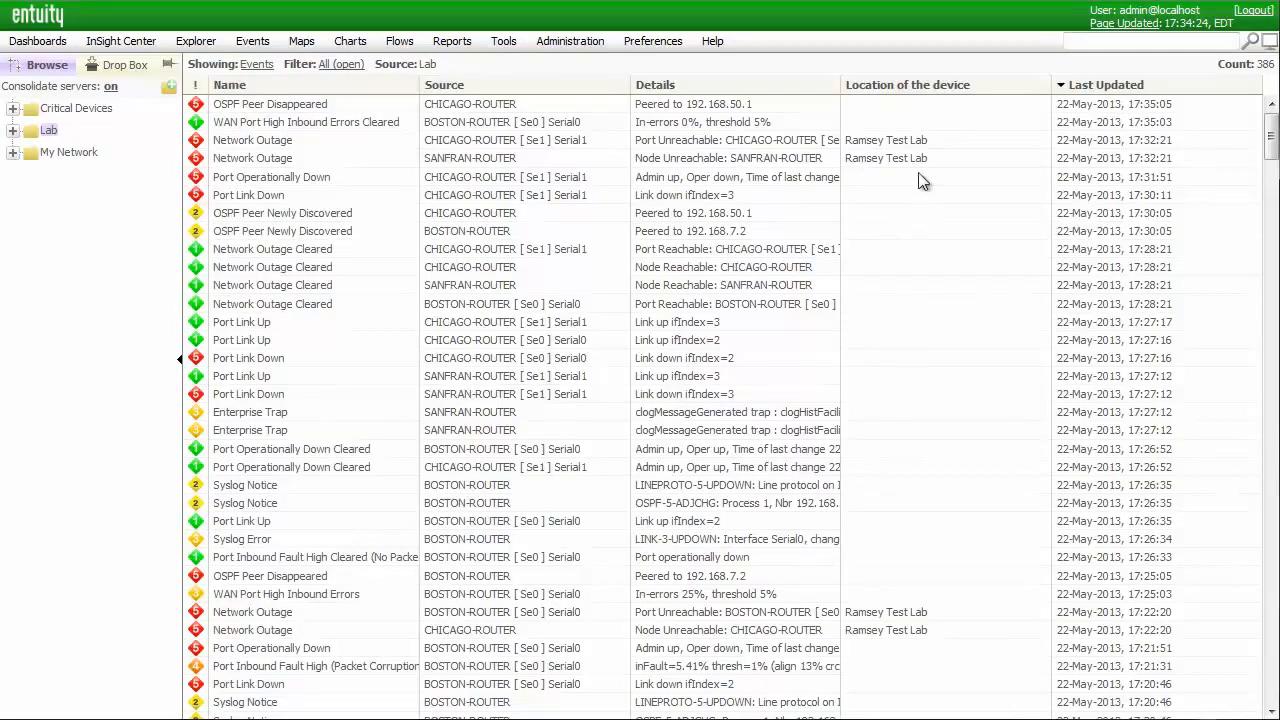
{"action": "mouse_move", "coordinate": [917, 180]}
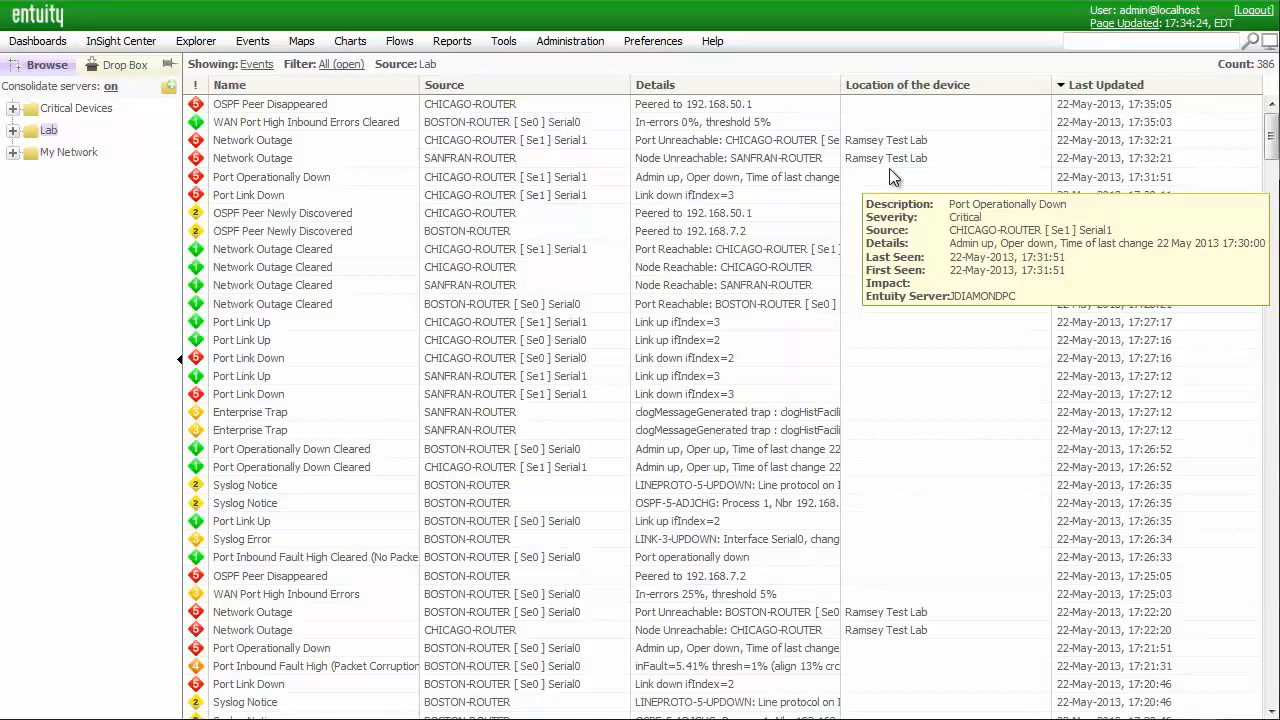
{"action": "mouse_move", "coordinate": [573, 144]}
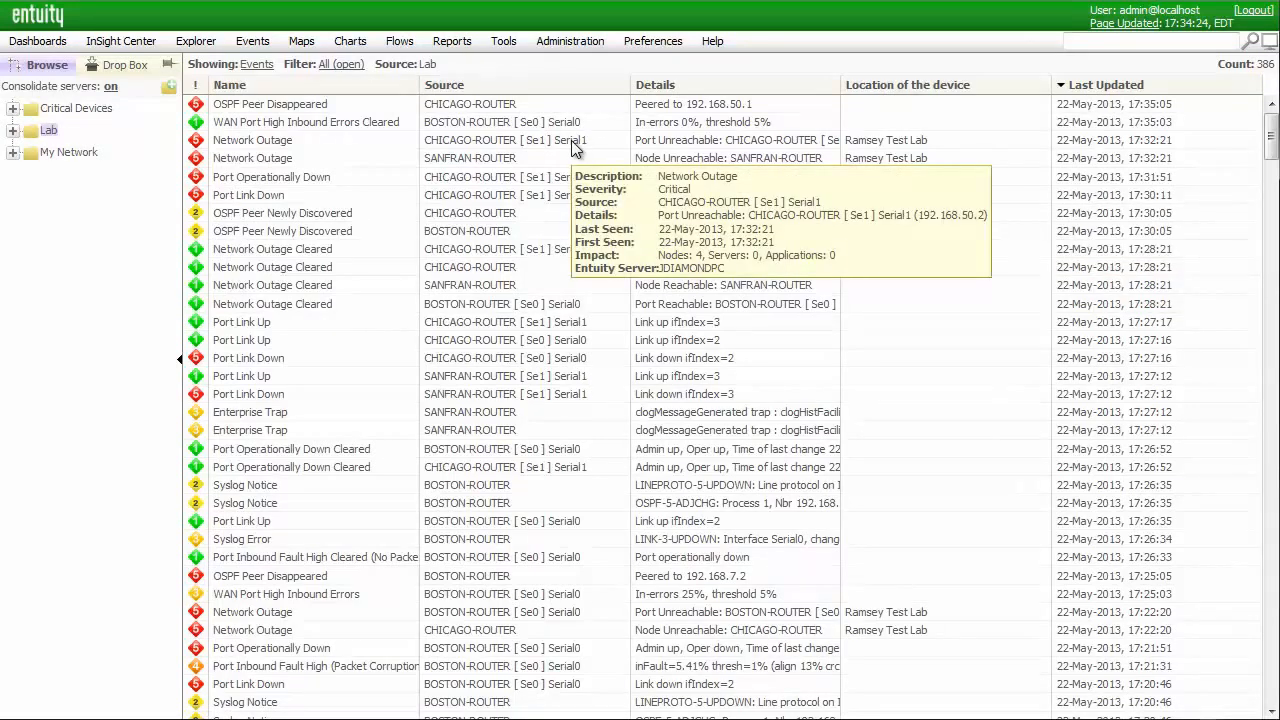